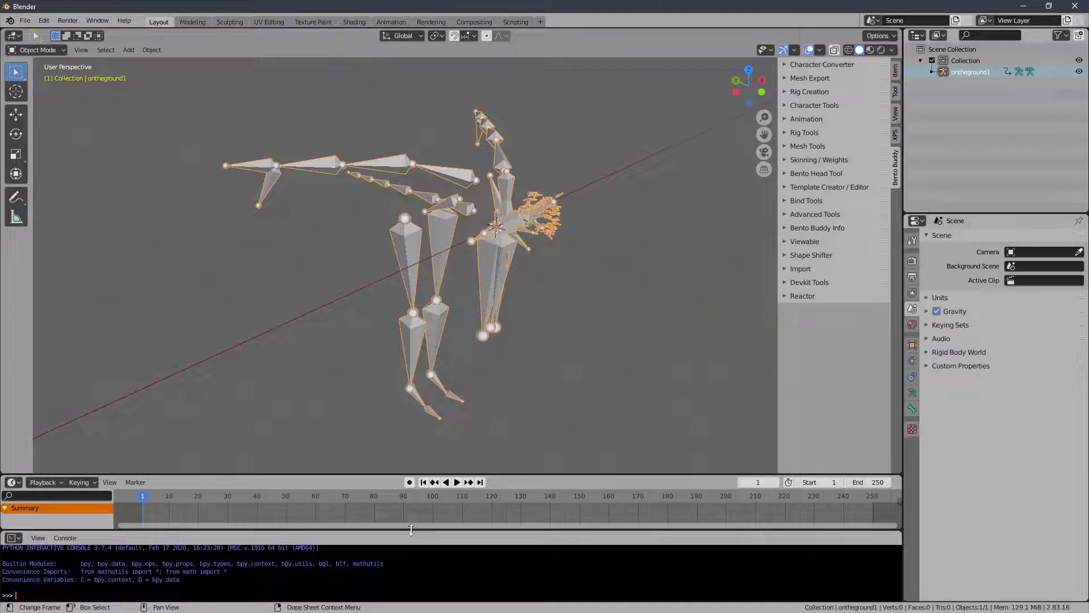
# - Acquire the full frame range of the ontheground1 armature's animation with the Bento Buddy Animation tools
pyautogui.moveTo(412, 535); pyautogui.dragTo(415, 541)
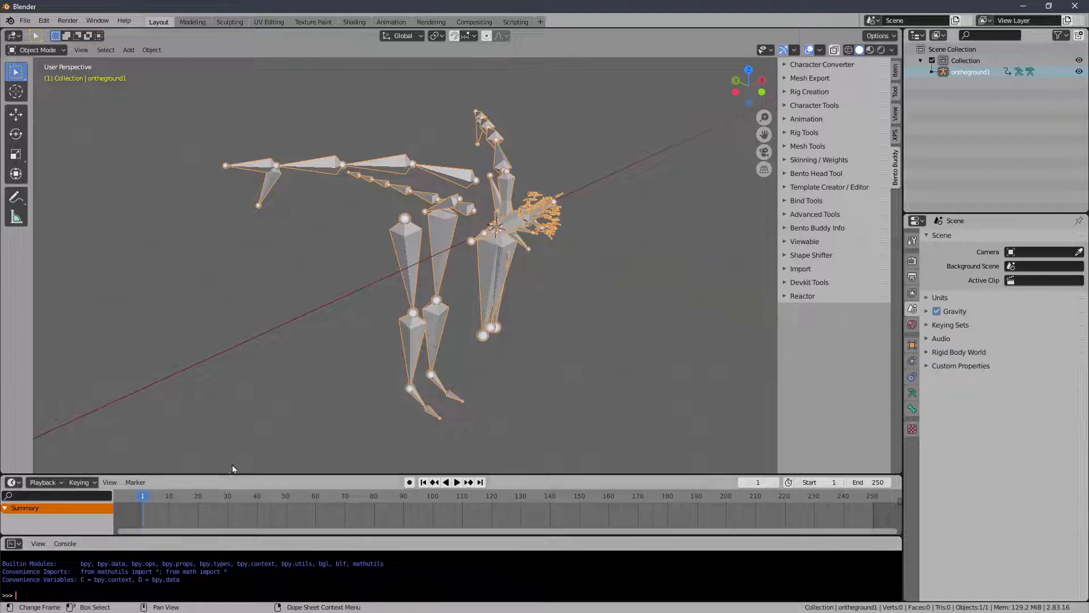
pyautogui.moveTo(601, 113); pyautogui.dragTo(605, 216, button='middle')
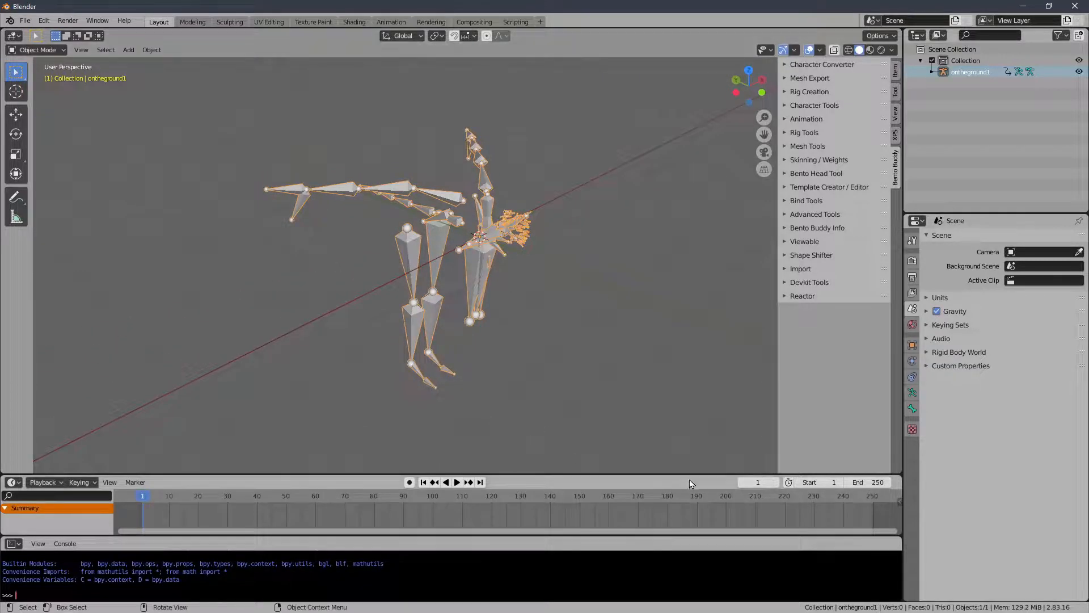
pyautogui.click(806, 118)
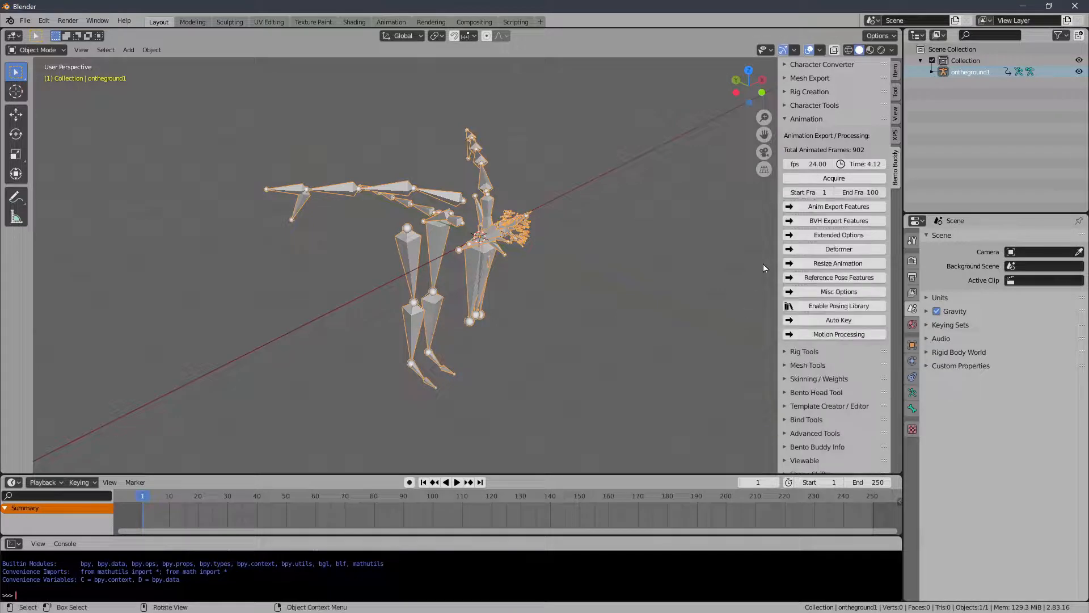
pyautogui.moveTo(777, 254); pyautogui.dragTo(718, 254)
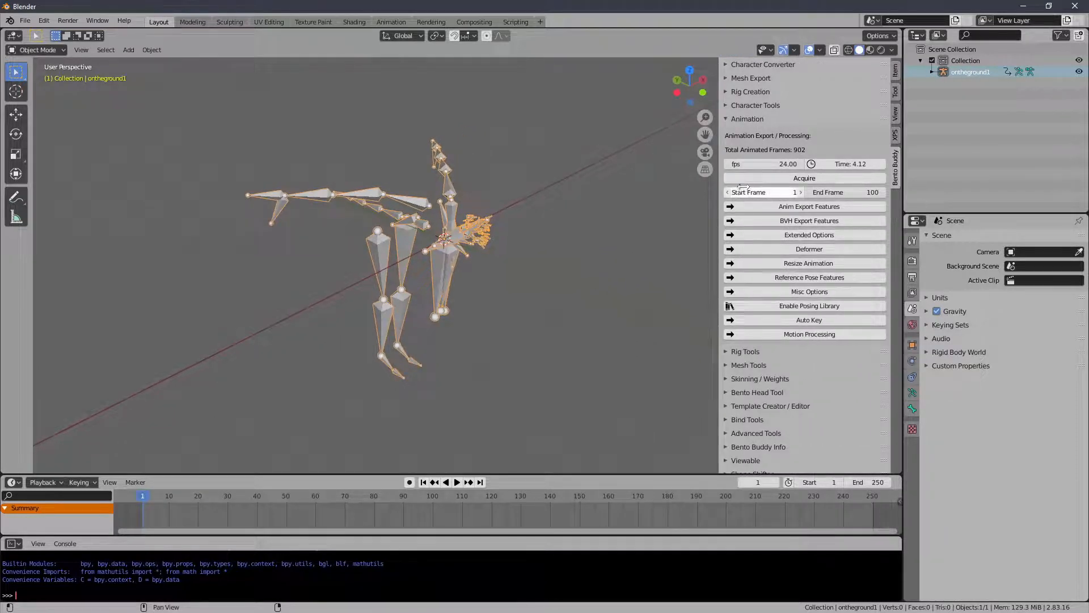
pyautogui.click(766, 178)
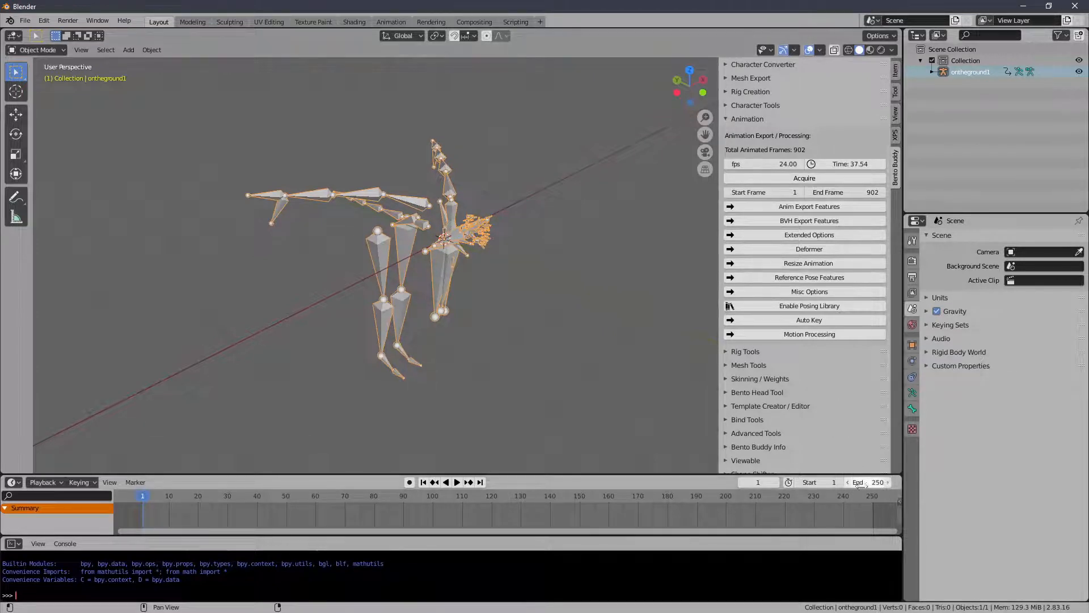
# - Set the scene's end frame to 902
pyautogui.moveTo(859, 482); pyautogui.dragTo(955, 482)
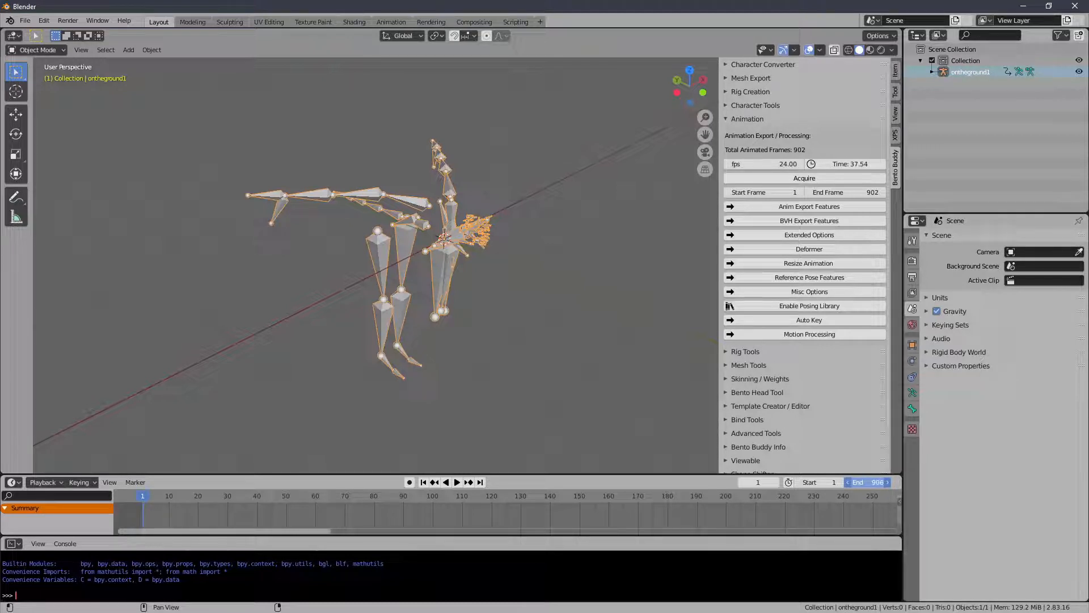
pyautogui.moveTo(864, 483); pyautogui.dragTo(912, 482)
pyautogui.click(864, 483)
pyautogui.write('902')
pyautogui.press('Return')
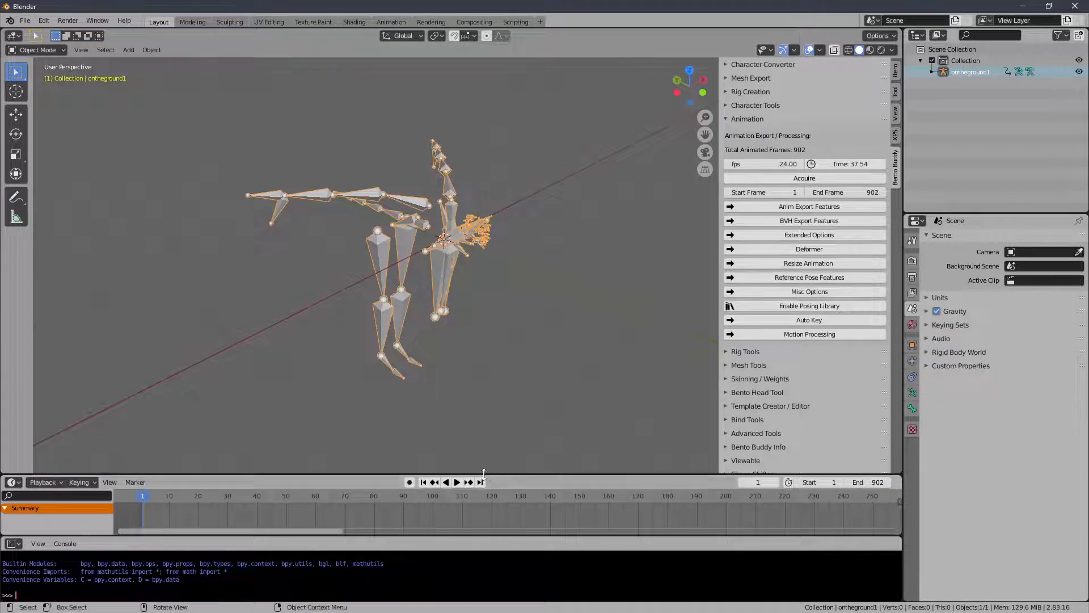
# - Scrub through the animation to frame 374 to check the rig's pose, and enlarge the timeline area
pyautogui.moveTo(391, 499); pyautogui.dragTo(636, 496)
pyautogui.keyDown('ctrl'); pyautogui.moveTo(636, 496); pyautogui.dragTo(445, 495, button='middle'); pyautogui.keyUp('ctrl')
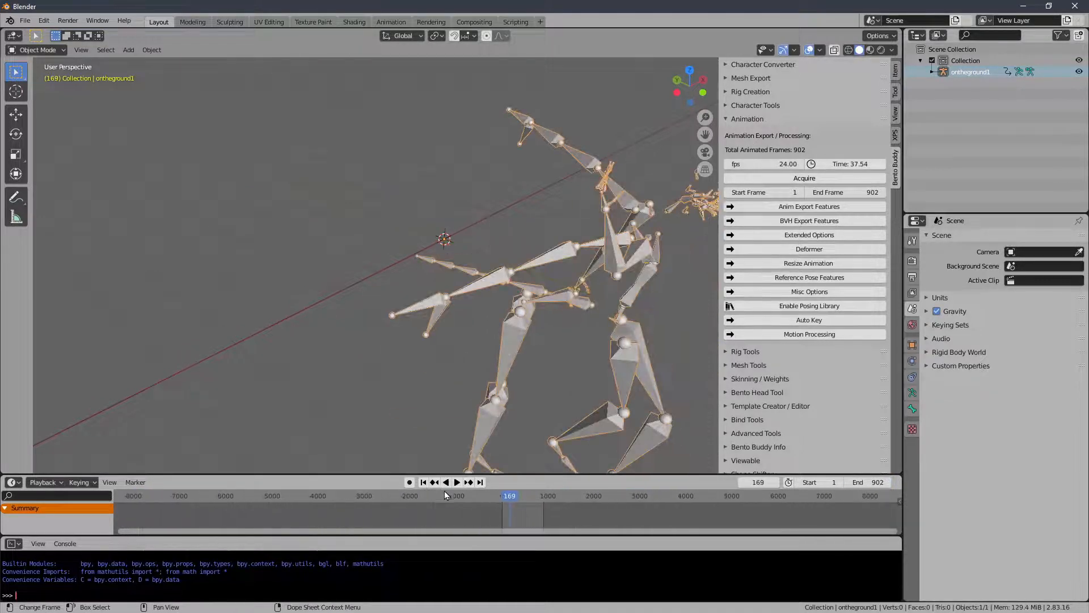
pyautogui.keyDown('ctrl'); pyautogui.moveTo(526, 501); pyautogui.dragTo(623, 504, button='middle'); pyautogui.keyUp('ctrl')
pyautogui.moveTo(622, 501)
pyautogui.mouseDown()
pyautogui.moveTo(771, 499)
pyautogui.moveTo(600, 498)
pyautogui.moveTo(632, 496)
pyautogui.moveTo(623, 496)
pyautogui.mouseUp()
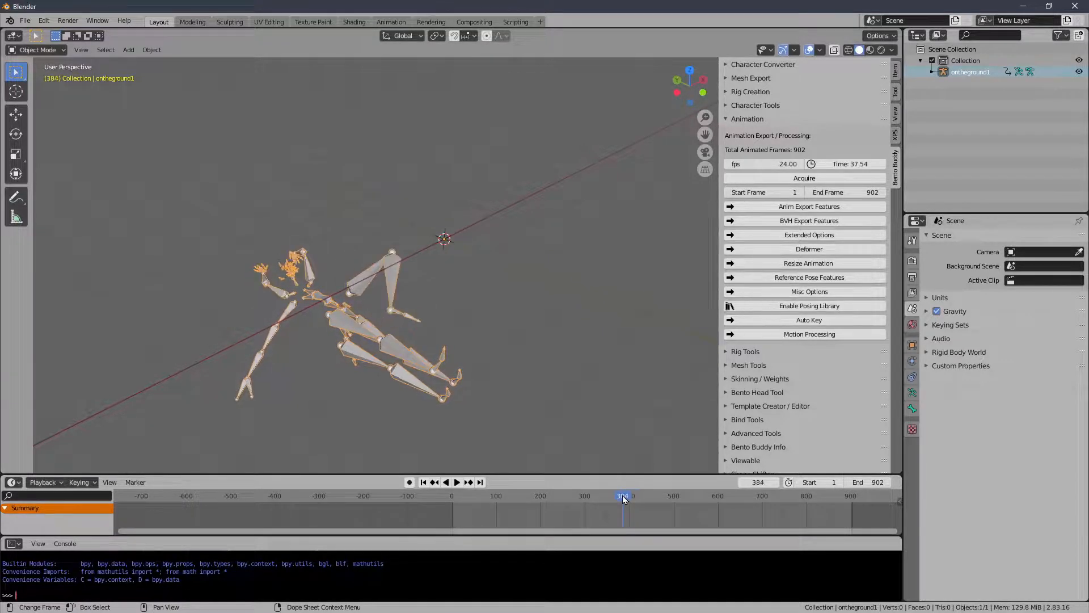
pyautogui.moveTo(567, 409); pyautogui.dragTo(465, 210, button='middle')
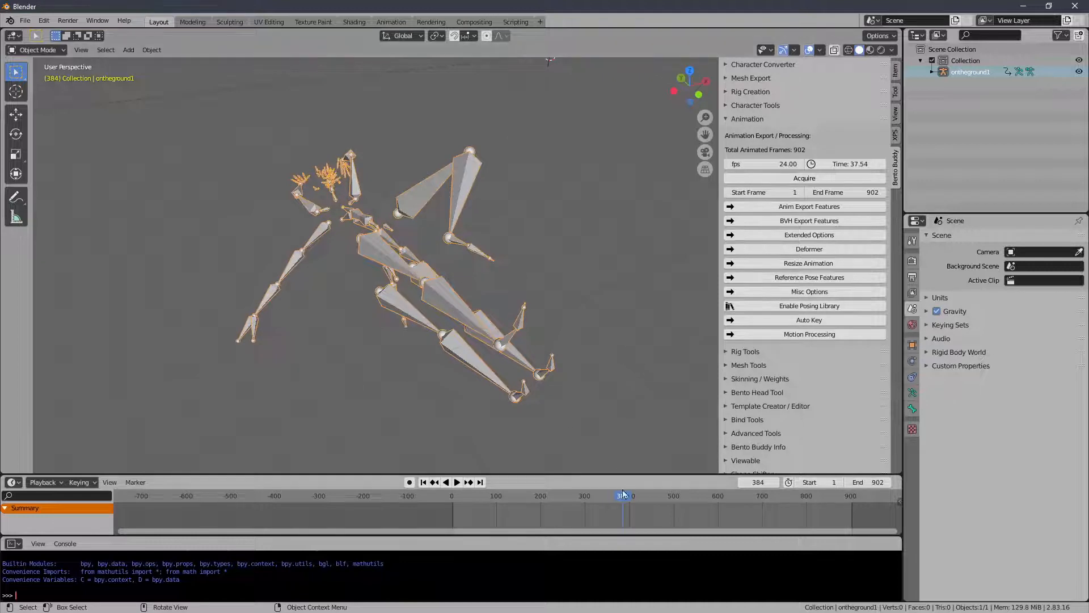
pyautogui.moveTo(623, 494); pyautogui.dragTo(596, 437)
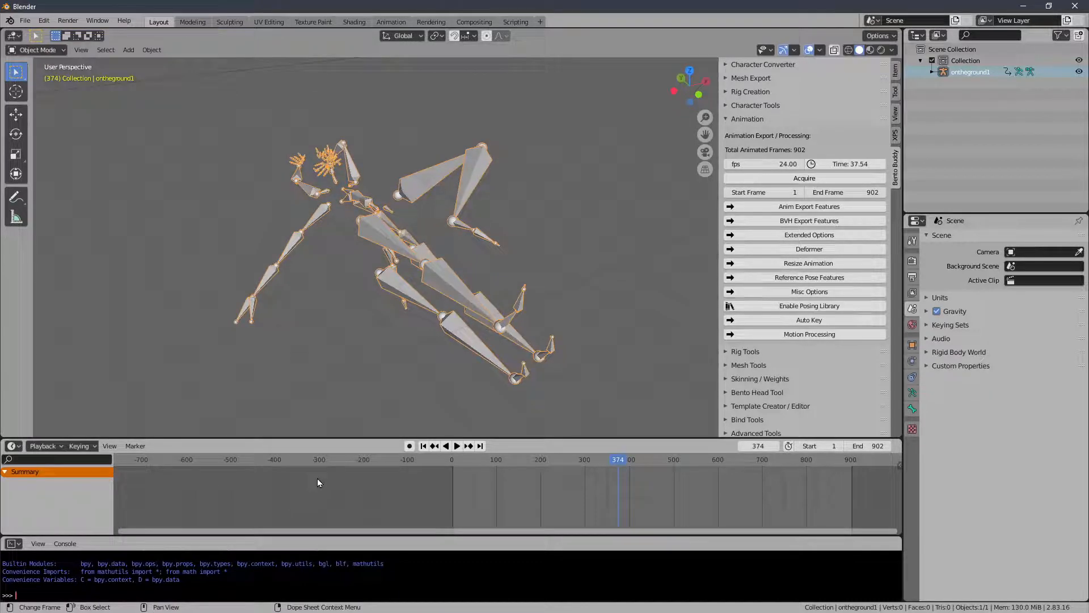
# - Join the Python console area into the timeline and change the merged area to the Graph Editor
pyautogui.rightClick(303, 538)
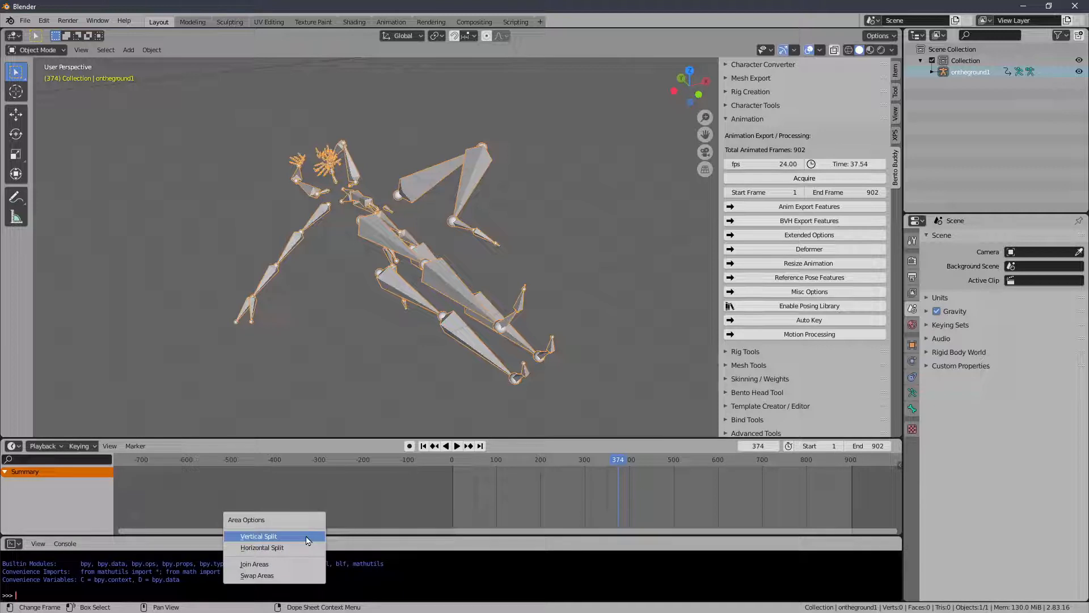
pyautogui.click(293, 564)
pyautogui.click(294, 564)
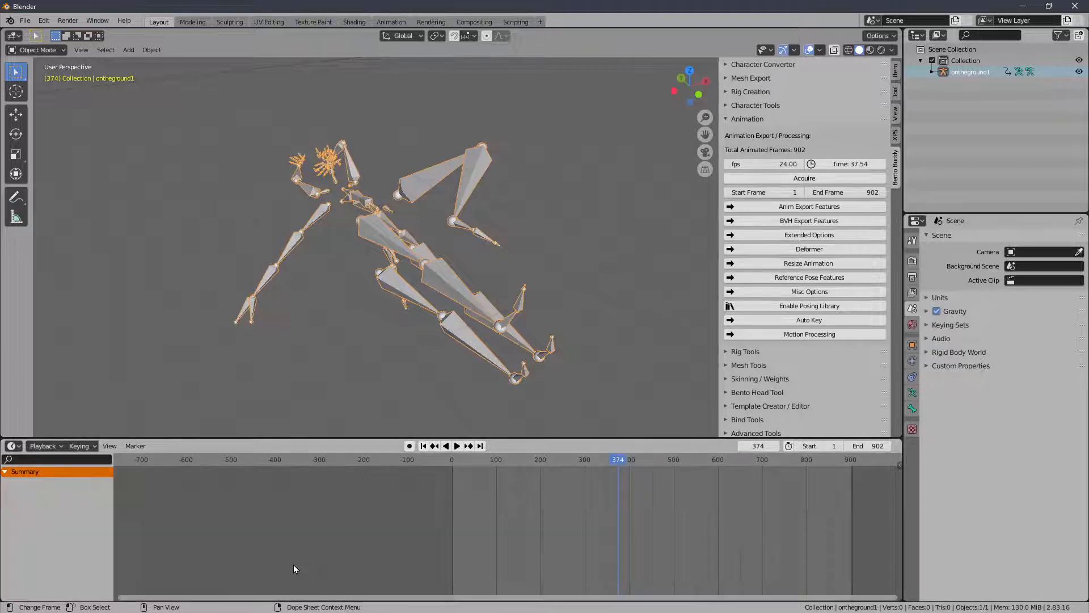
pyautogui.click(14, 446)
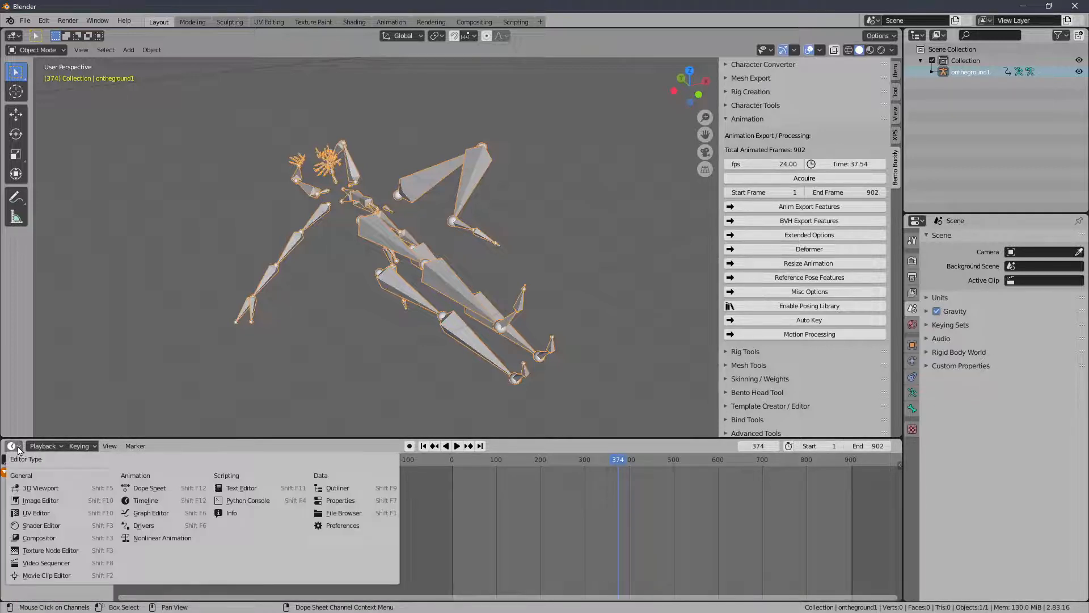
pyautogui.click(138, 513)
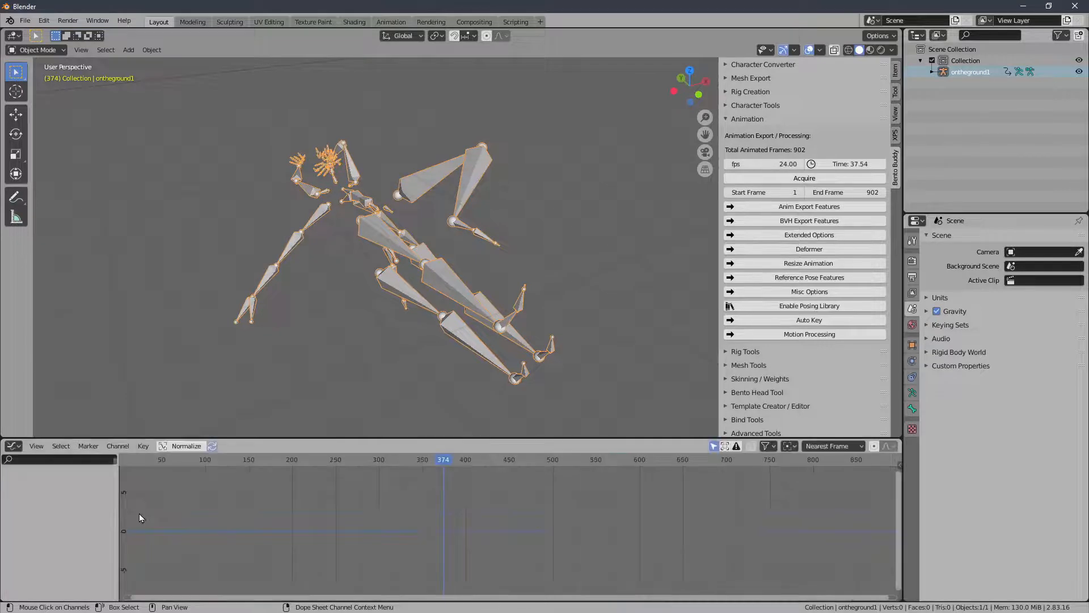
# - Put the armature in Pose Mode and select the lThigh bone, fitting its animation curves in the Graph Editor
pyautogui.moveTo(309, 372); pyautogui.dragTo(314, 294, button='middle')
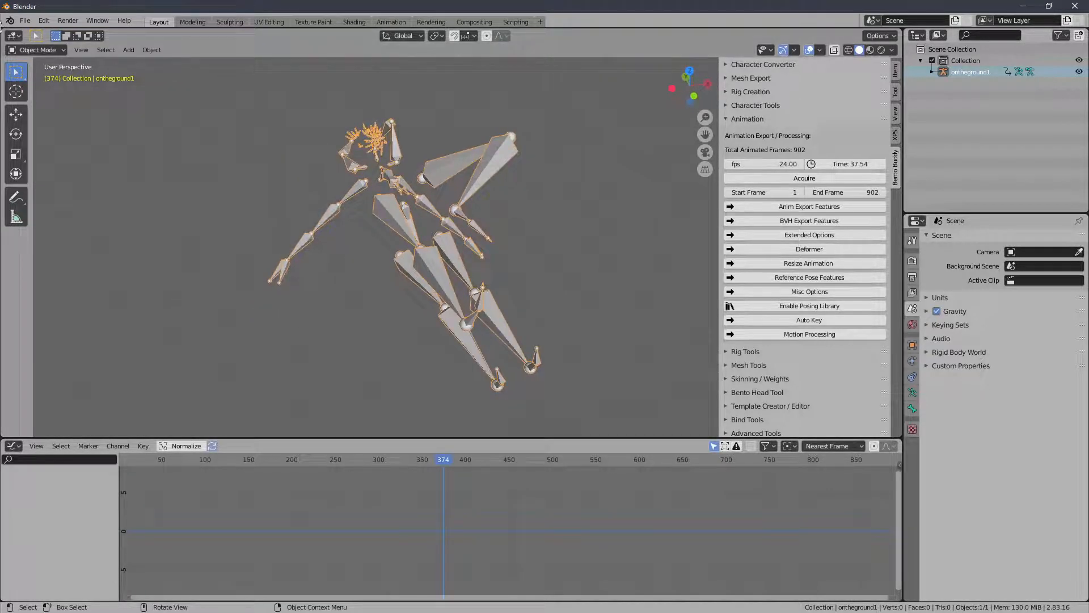
pyautogui.click(35, 51)
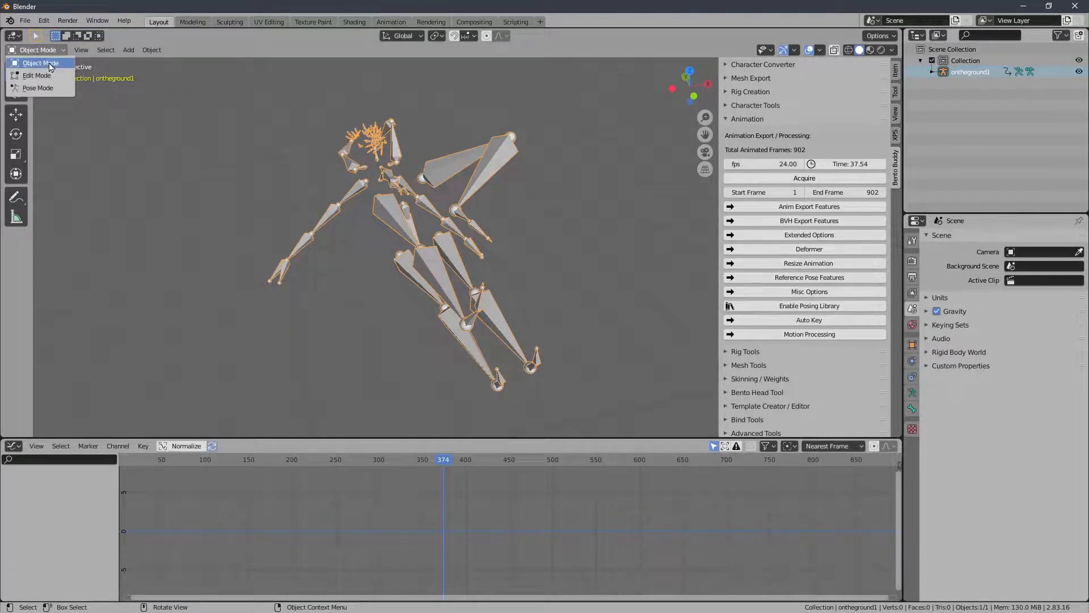
pyautogui.click(49, 88)
pyautogui.click(431, 177)
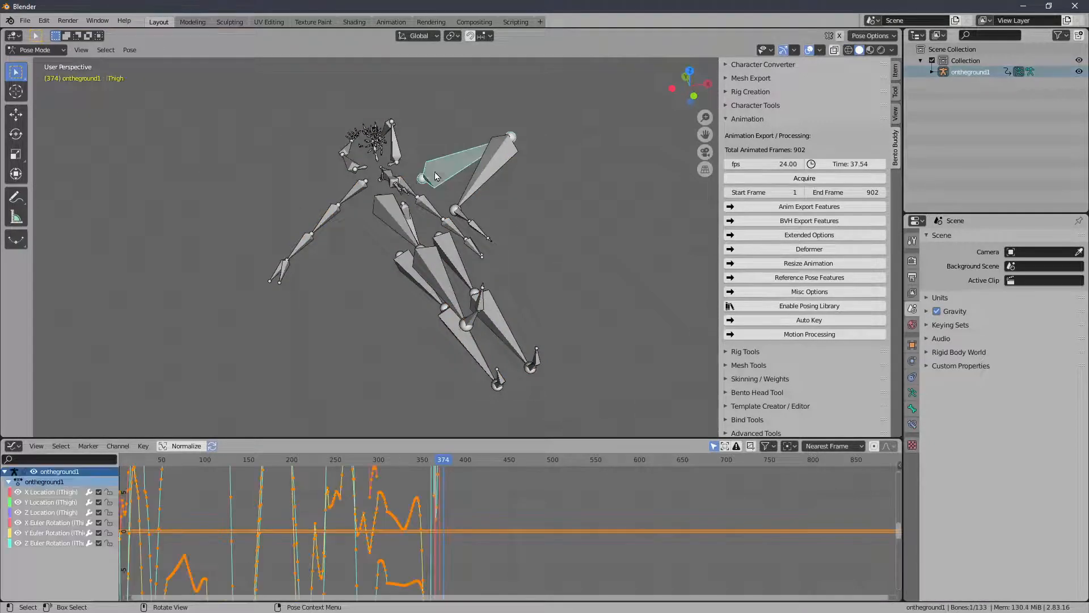
pyautogui.moveTo(431, 177); pyautogui.dragTo(454, 225, button='middle')
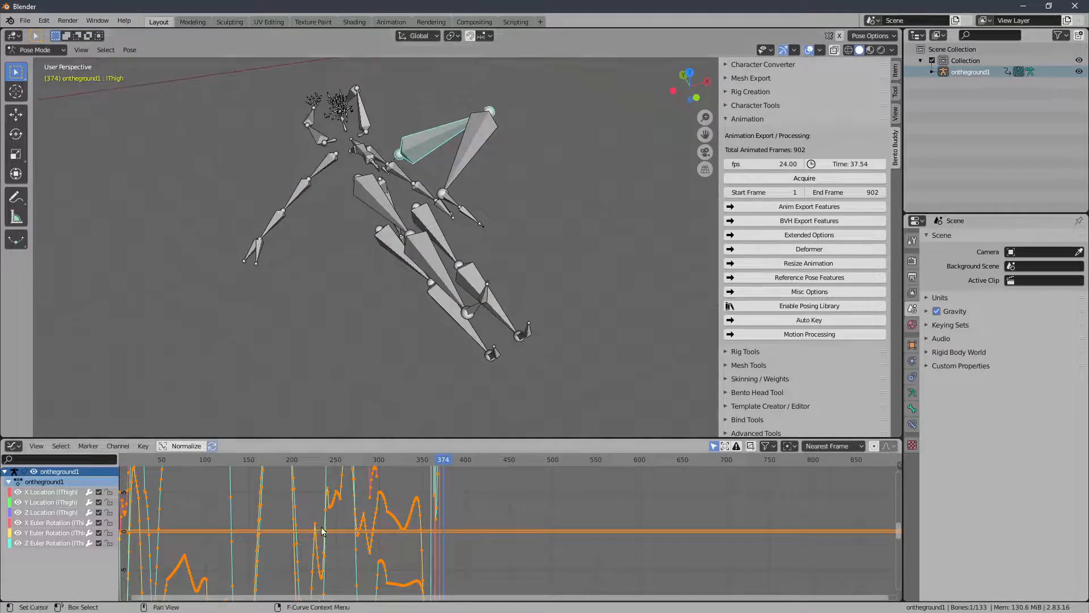
pyautogui.scroll(-5, 366, 505)
pyautogui.keyDown('ctrl'); pyautogui.moveTo(366, 505); pyautogui.dragTo(390, 526, button='middle'); pyautogui.keyUp('ctrl')
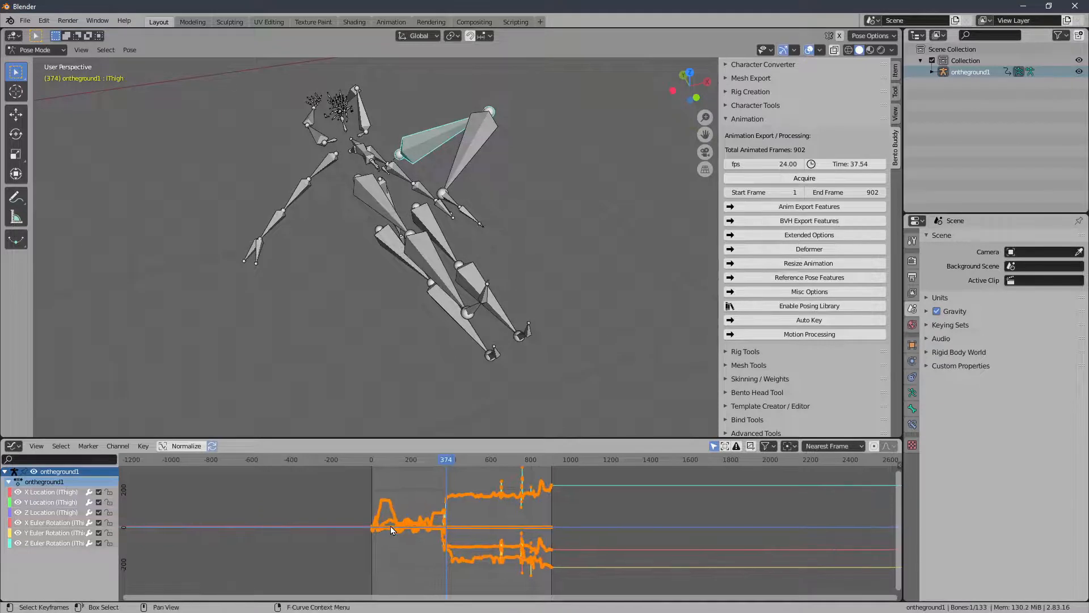
pyautogui.keyDown('ctrl'); pyautogui.moveTo(468, 519); pyautogui.dragTo(491, 539, button='middle'); pyautogui.keyUp('ctrl')
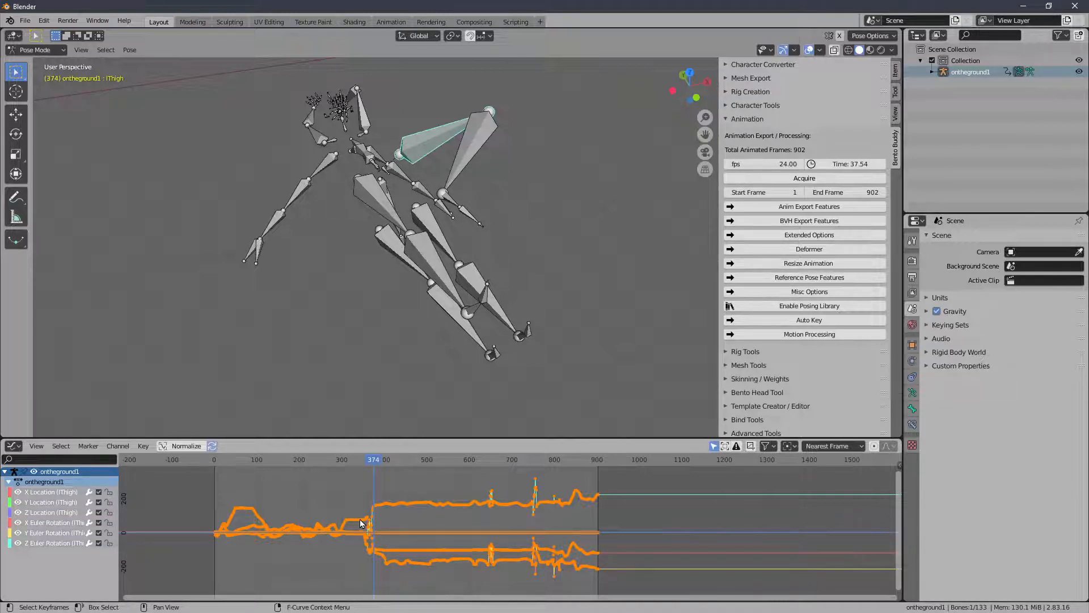
# - Apply Smooth Keys repeatedly to all of the lThigh bone's curves to flatten their spikes
pyautogui.click(145, 446)
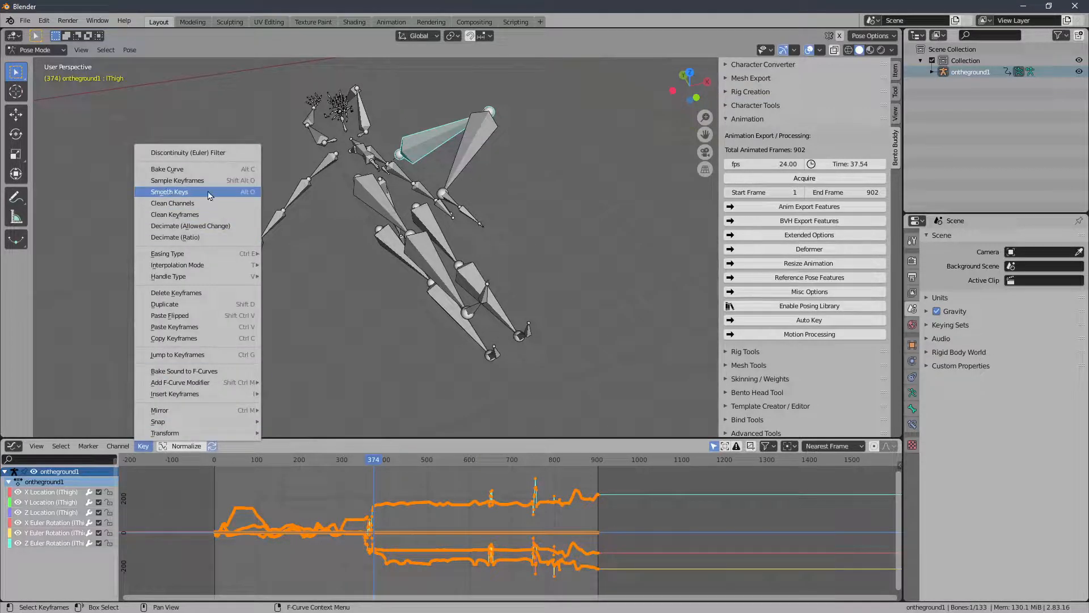
pyautogui.click(248, 193)
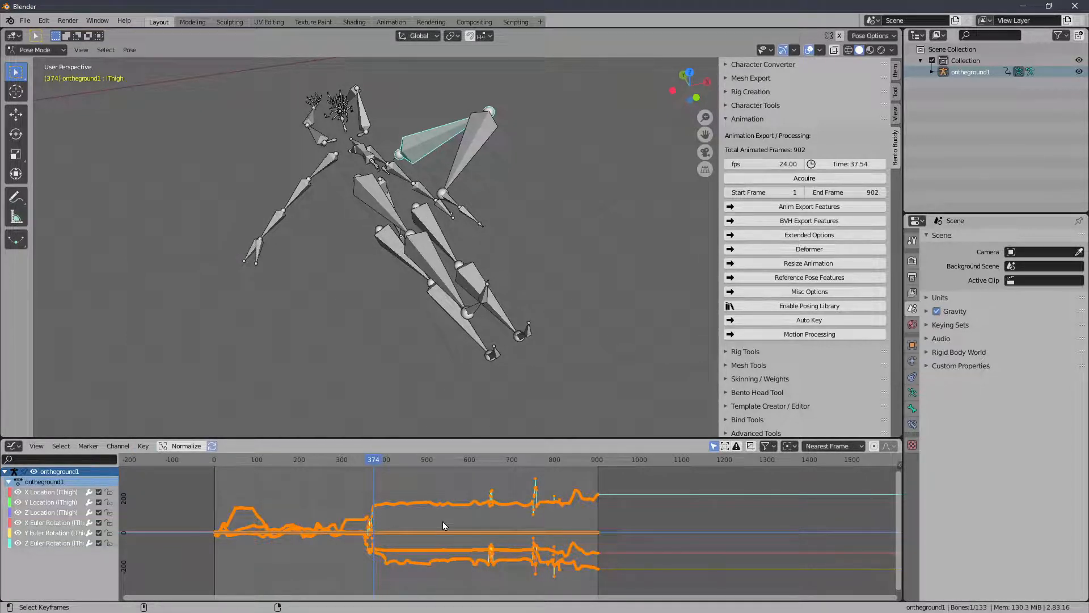
pyautogui.hotkey('alt', 'o')
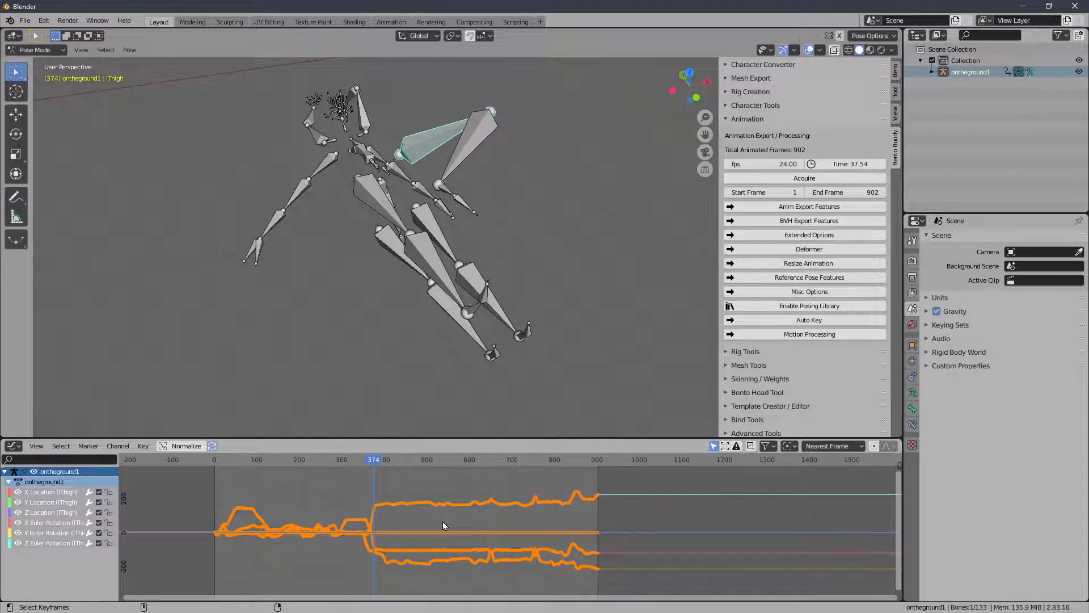
pyautogui.hotkey('alt', 'o')
pyautogui.hotkey('alt', 'o')
pyautogui.hotkey('alt', 'o')
pyautogui.hotkey('alt', 'o')
pyautogui.hotkey('alt', 'o')
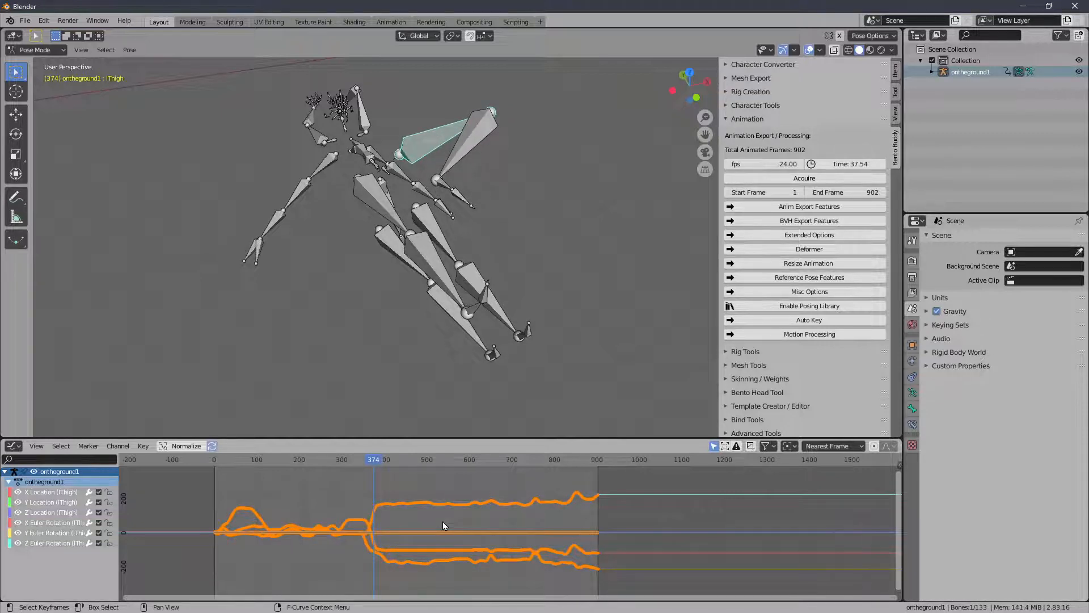
# - Scrub to frame 654 and examine the remaining bumps in the smoothed lThigh curves
pyautogui.moveTo(373, 468); pyautogui.dragTo(493, 469)
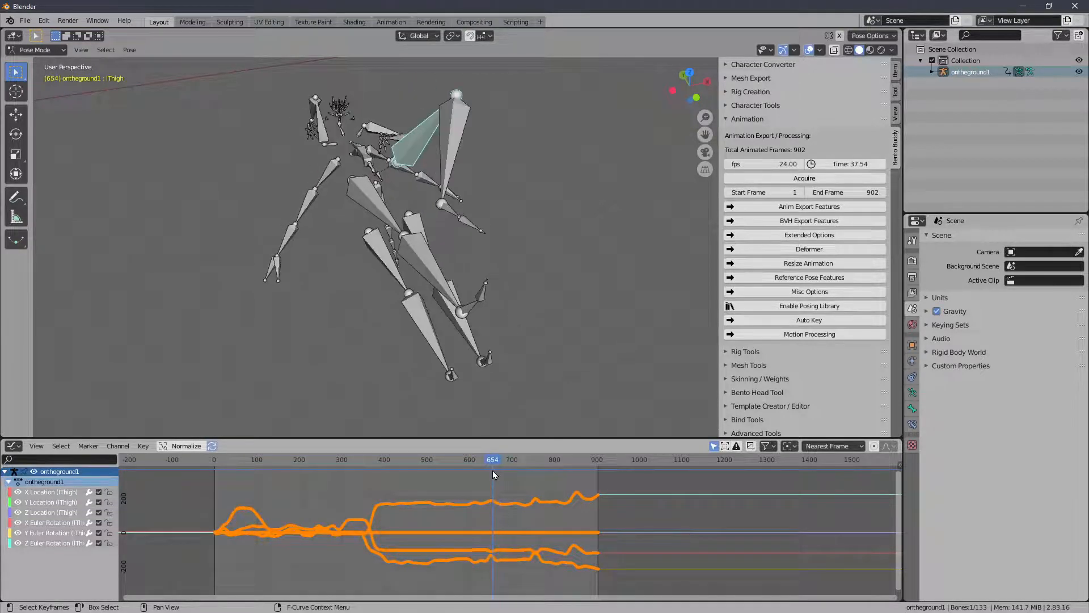
pyautogui.moveTo(501, 513)
pyautogui.keyDown('ctrl'); pyautogui.mouseDown(button='middle')
pyautogui.moveTo(556, 514)
pyautogui.moveTo(450, 514)
pyautogui.moveTo(628, 513)
pyautogui.moveTo(417, 512)
pyautogui.moveTo(494, 514)
pyautogui.moveTo(459, 517)
pyautogui.moveTo(497, 524)
pyautogui.mouseUp(button='middle'); pyautogui.keyUp('ctrl')
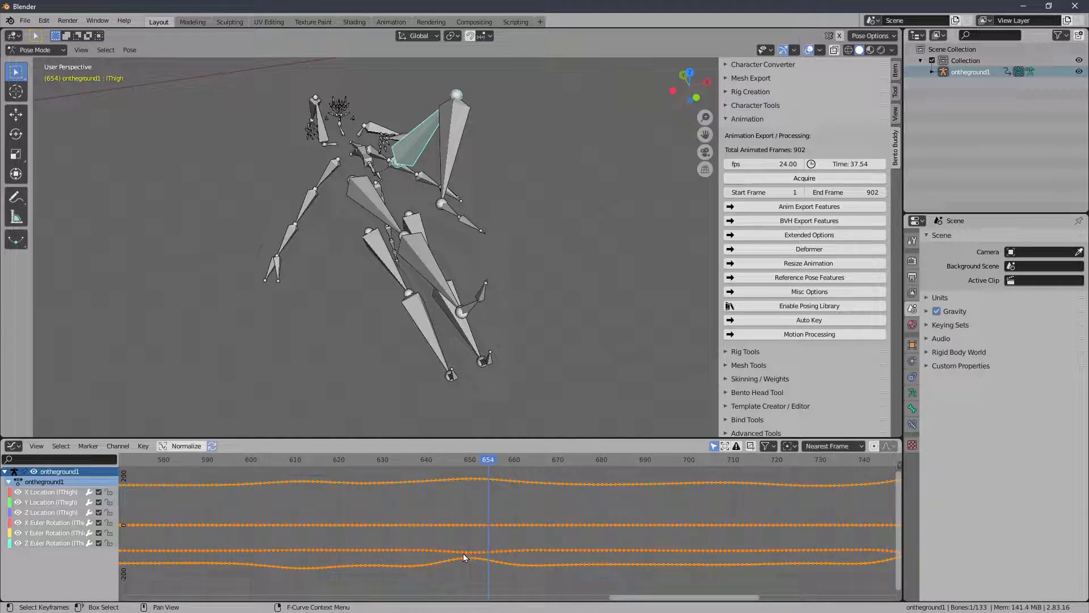
pyautogui.keyDown('ctrl'); pyautogui.moveTo(463, 499); pyautogui.dragTo(436, 497, button='middle'); pyautogui.keyUp('ctrl')
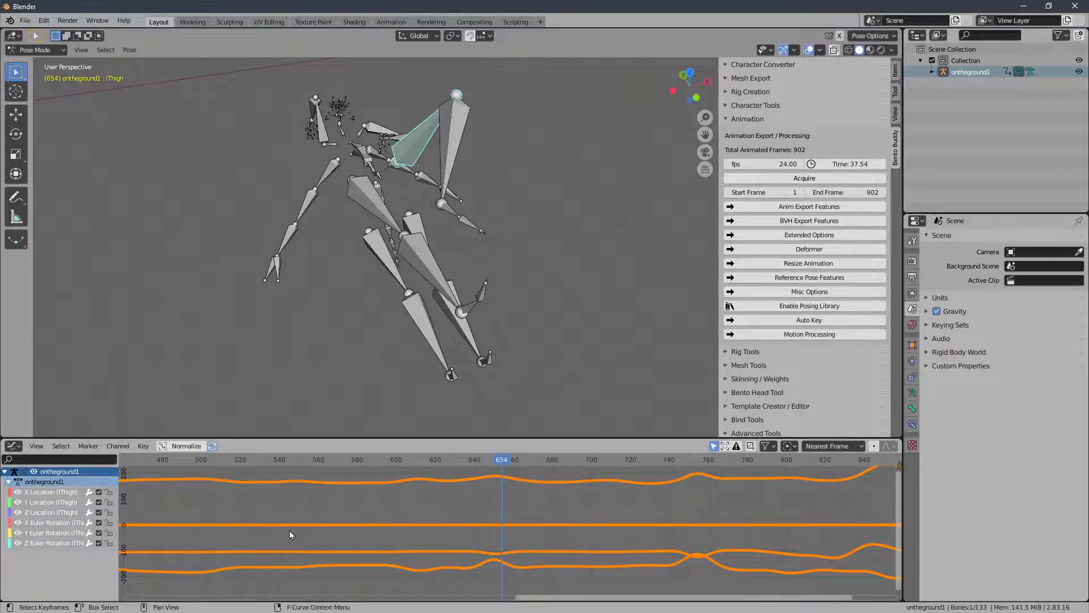
pyautogui.keyDown('ctrl'); pyautogui.moveTo(428, 513); pyautogui.dragTo(414, 533, button='middle'); pyautogui.keyUp('ctrl')
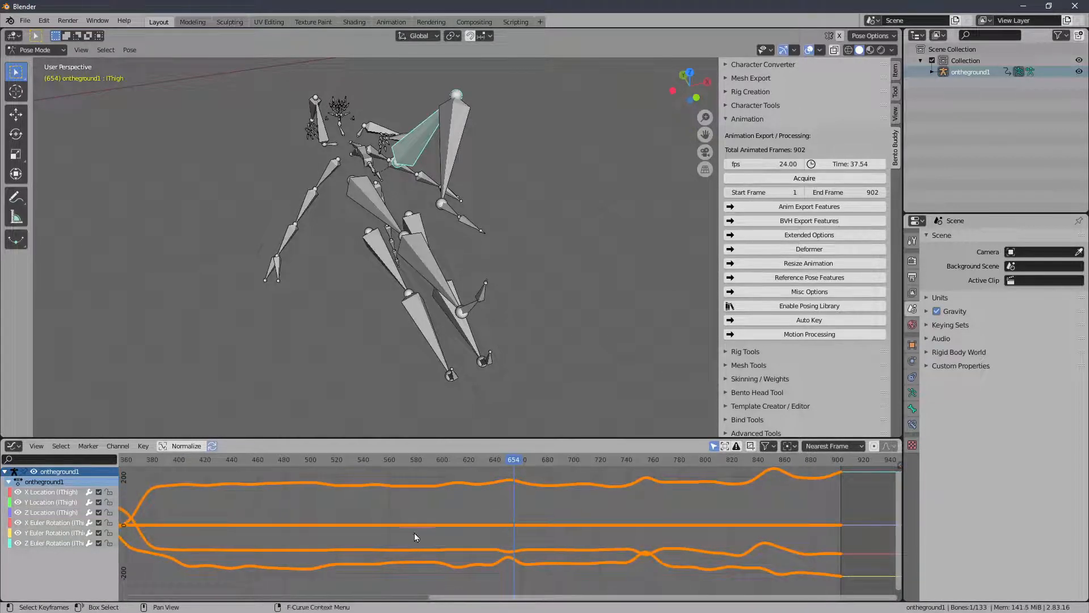
pyautogui.moveTo(481, 543); pyautogui.dragTo(527, 540, button='middle')
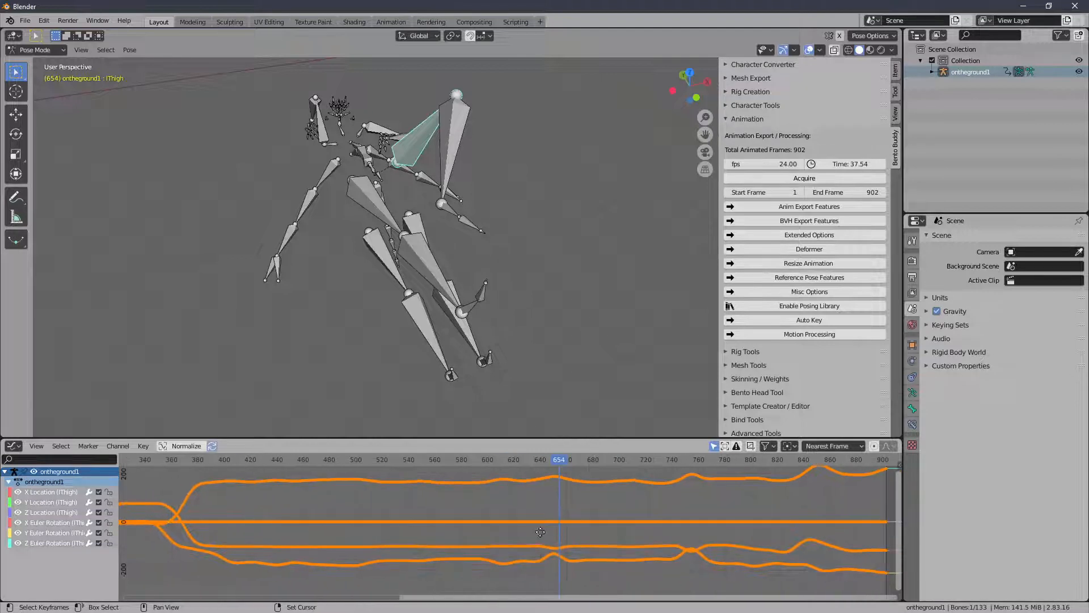
# - Hide the lThigh location curves and the Y and Z Euler Rotation curves, leaving only X Euler Rotation shown
pyautogui.click(17, 513)
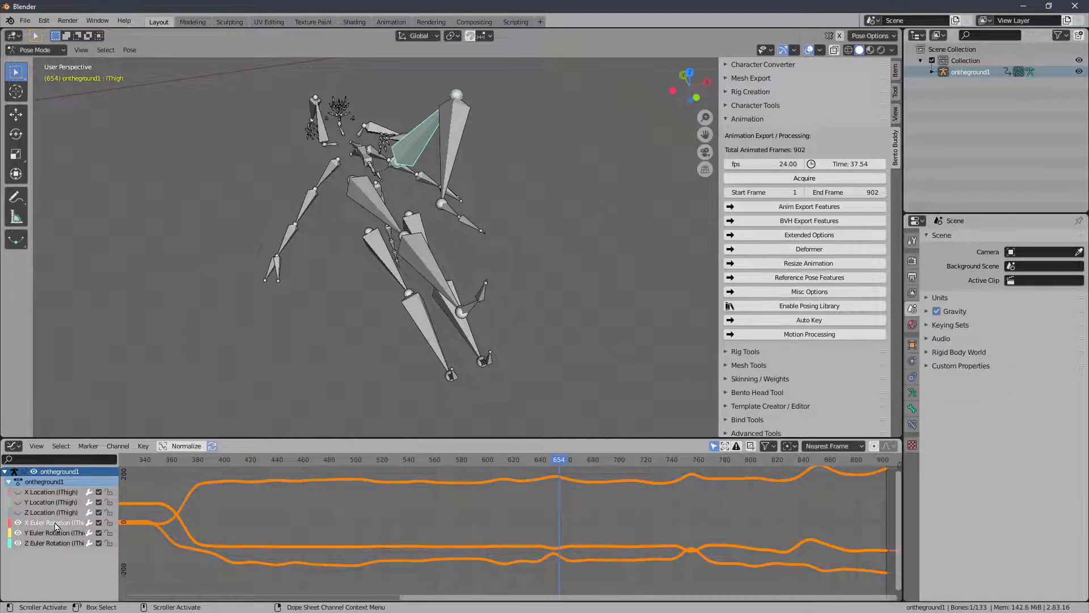
pyautogui.click(18, 534)
pyautogui.click(17, 544)
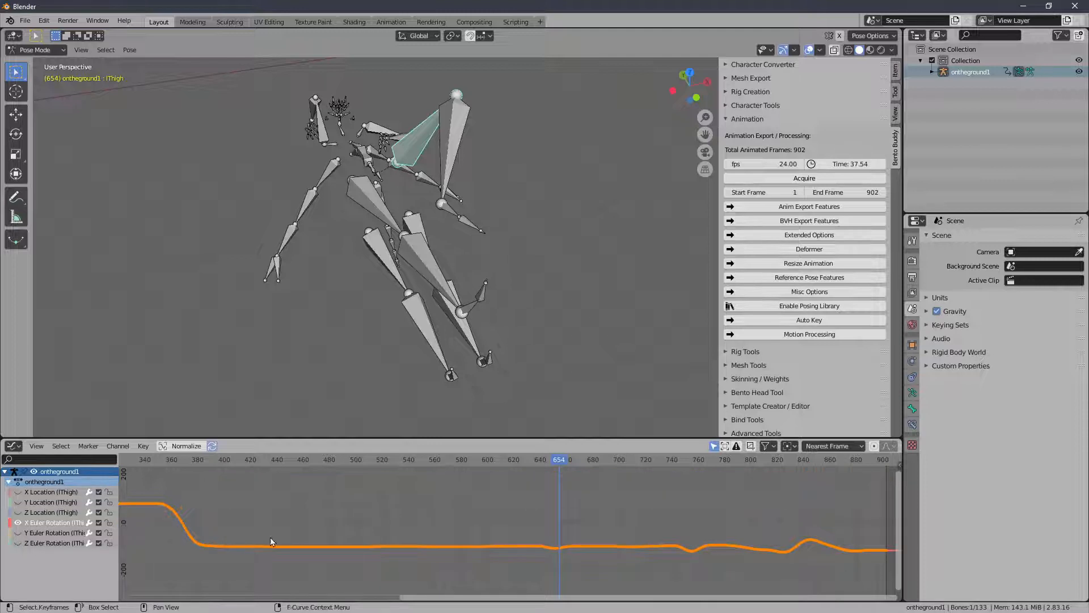
# - Flatten the dip near frame 650 in the X Euler Rotation curve by scaling its keys vertically and raising them to the neighbouring level
pyautogui.keyDown('shift'); pyautogui.moveTo(438, 528); pyautogui.dragTo(461, 516, button='middle'); pyautogui.keyUp('shift')
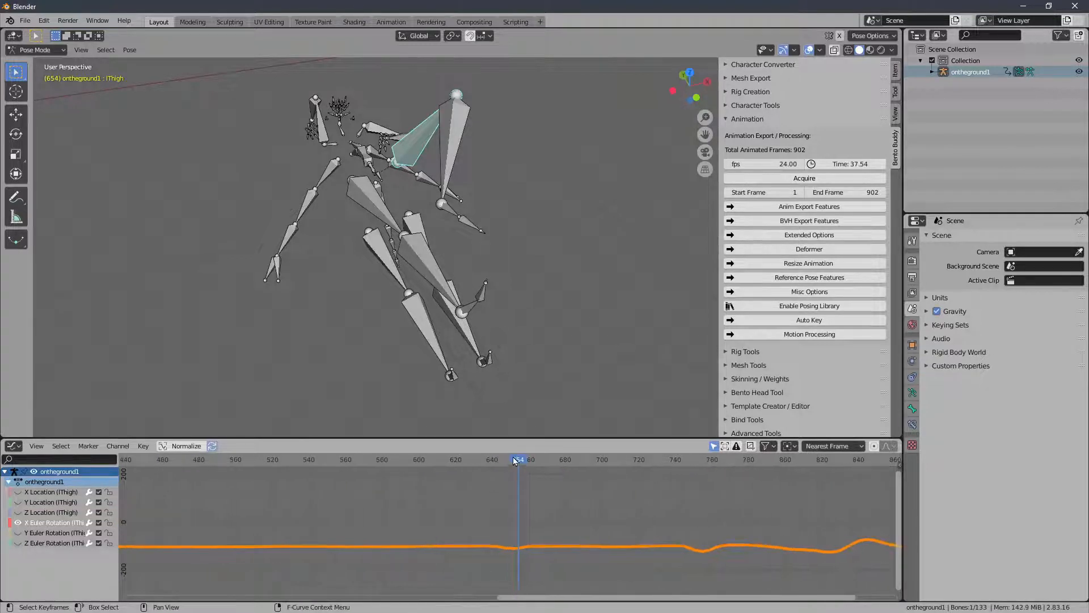
pyautogui.moveTo(512, 457)
pyautogui.mouseDown()
pyautogui.moveTo(555, 459)
pyautogui.moveTo(493, 461)
pyautogui.moveTo(536, 462)
pyautogui.moveTo(503, 464)
pyautogui.mouseUp()
pyautogui.moveTo(500, 507)
pyautogui.mouseDown(button='middle')
pyautogui.moveTo(494, 499)
pyautogui.moveTo(547, 499)
pyautogui.moveTo(481, 491)
pyautogui.moveTo(472, 484)
pyautogui.moveTo(480, 466)
pyautogui.moveTo(480, 513)
pyautogui.moveTo(545, 486)
pyautogui.moveTo(517, 534)
pyautogui.moveTo(499, 525)
pyautogui.mouseUp(button='middle')
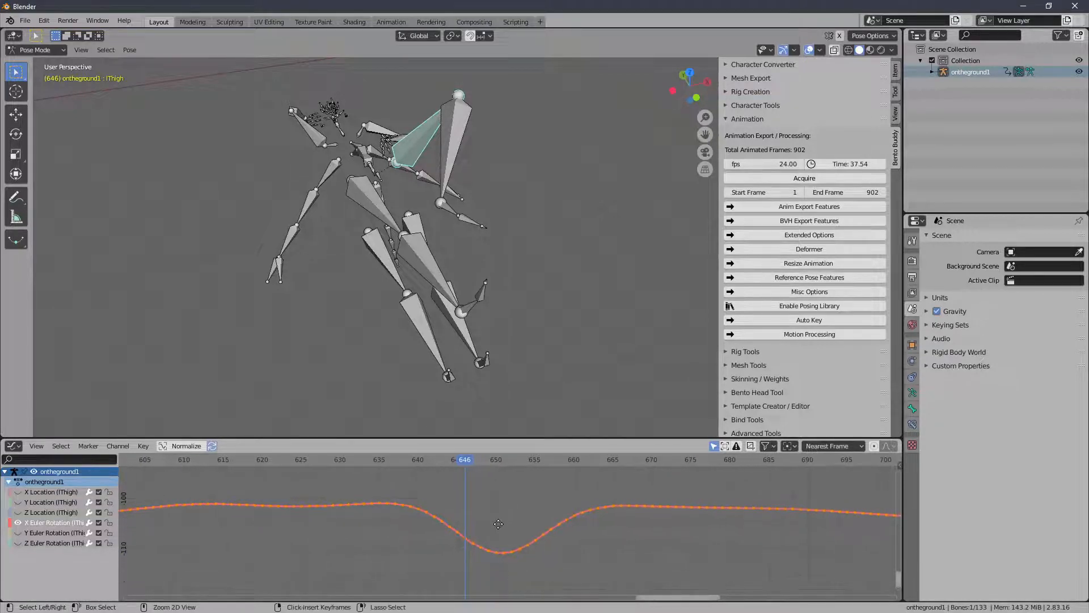
pyautogui.click(459, 491)
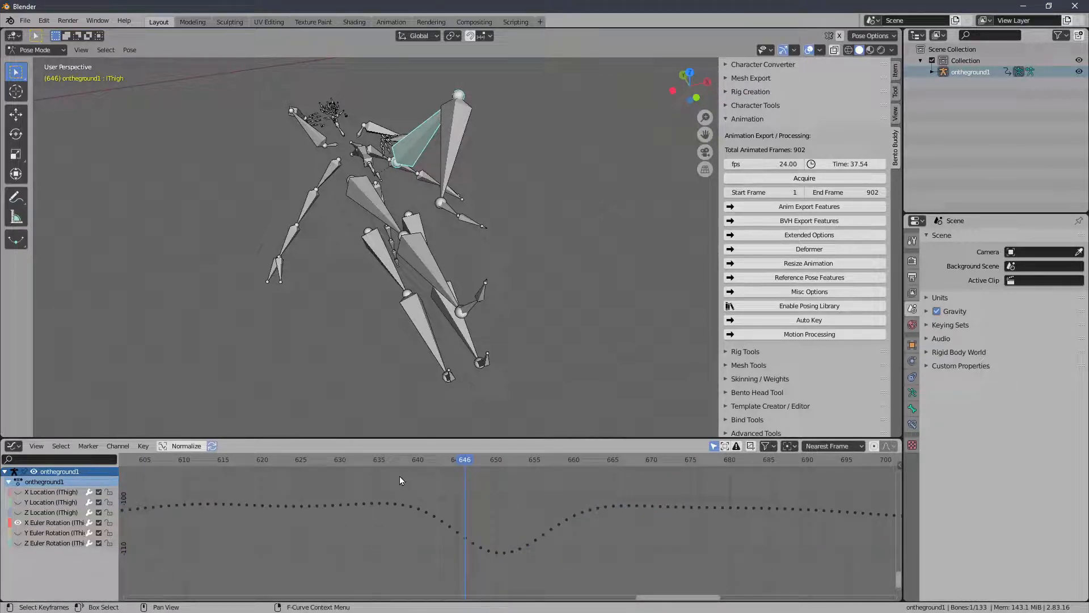
pyautogui.moveTo(399, 475); pyautogui.dragTo(610, 584)
pyautogui.press('s')
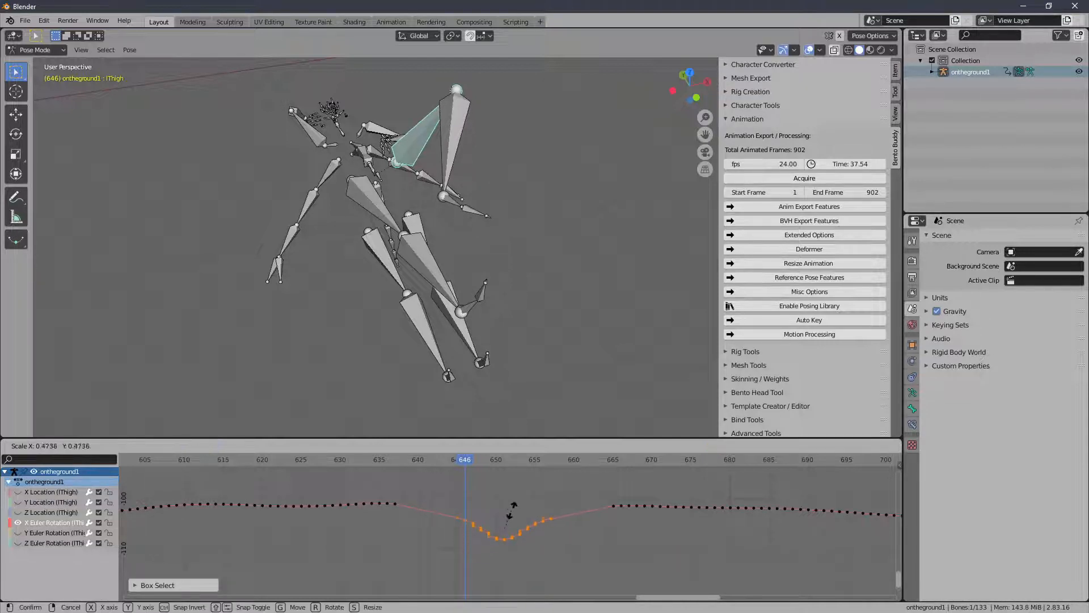
pyautogui.press('y')
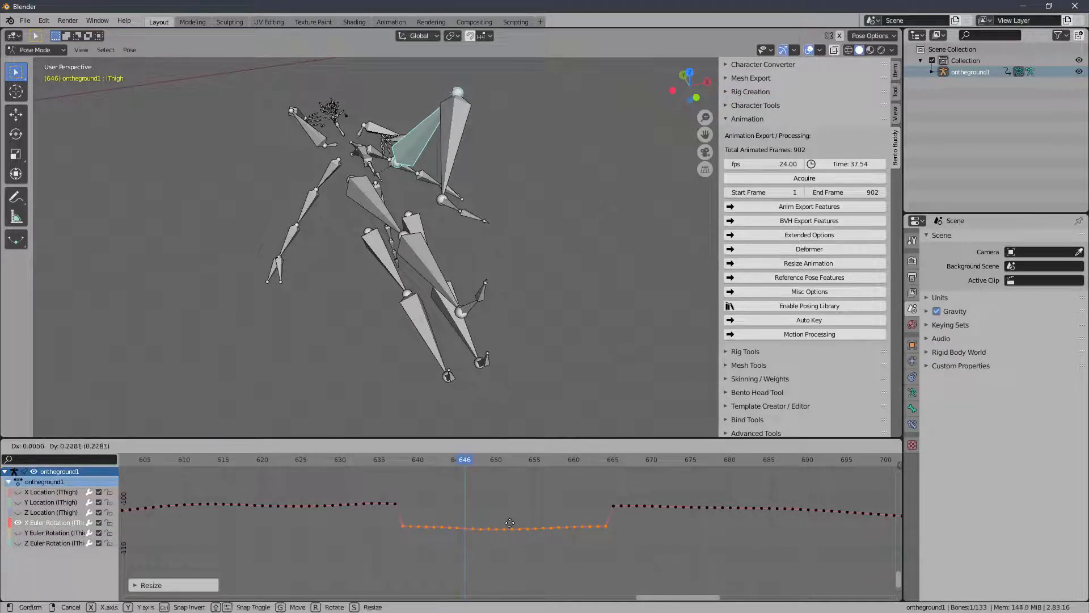
pyautogui.click(512, 506)
# - Smooth the X Euler Rotation keys from about frame 633 to 666 and scrub to frame 651
pyautogui.moveTo(360, 470); pyautogui.dragTo(620, 553)
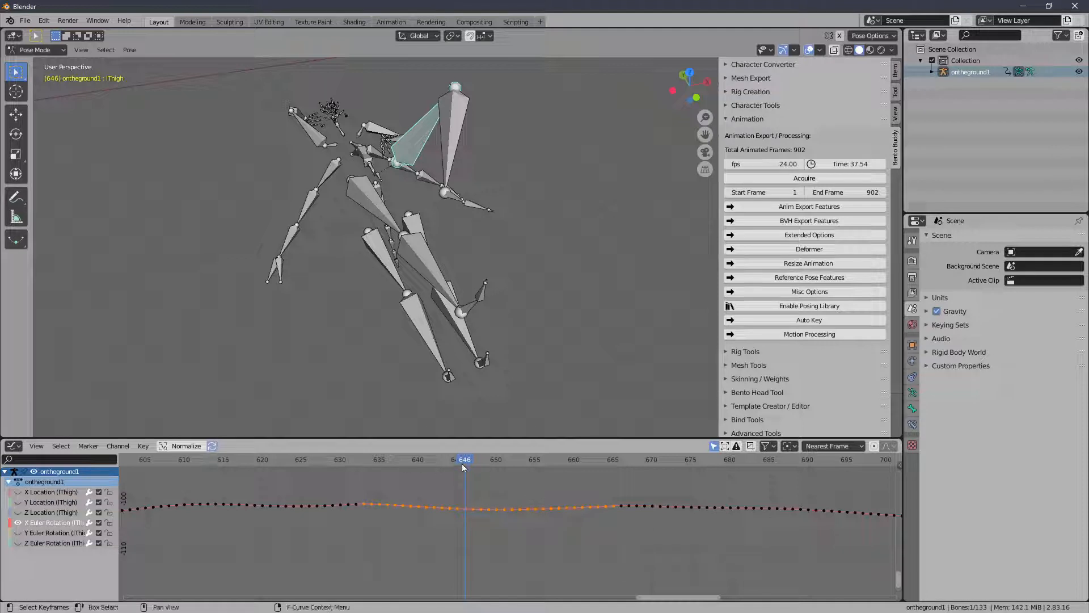
pyautogui.moveTo(462, 464); pyautogui.dragTo(502, 482)
# - Scale the X Euler Rotation keys between about frames 626 and 674 vertically to flatten them, and select the wider stretch around them
pyautogui.keyDown('ctrl'); pyautogui.moveTo(454, 495); pyautogui.dragTo(426, 523, button='middle'); pyautogui.keyUp('ctrl')
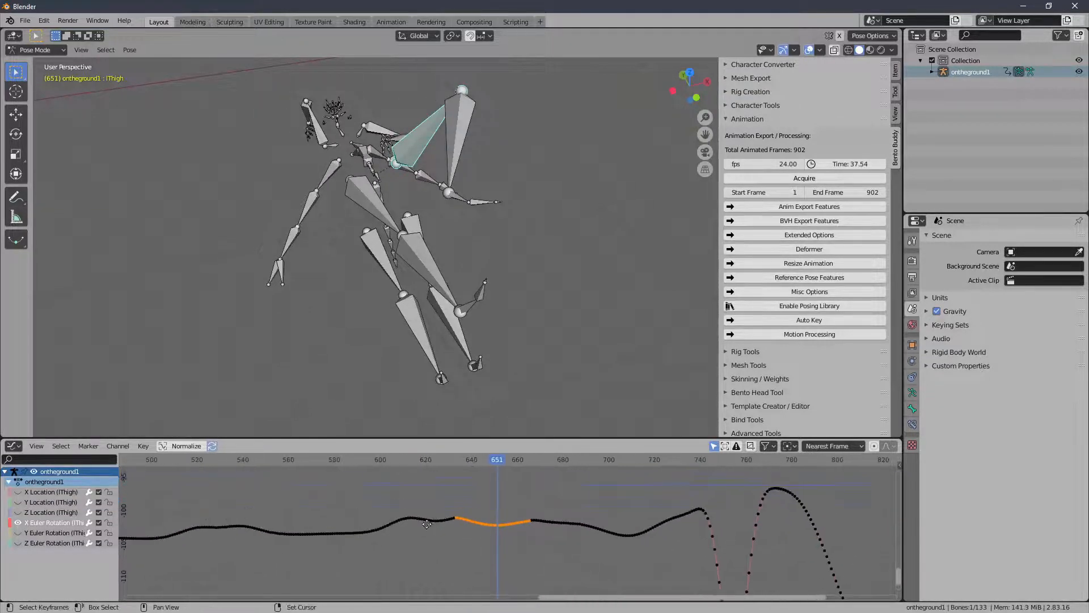
pyautogui.scroll(1, 431, 519)
pyautogui.moveTo(432, 510); pyautogui.dragTo(551, 550)
pyautogui.press('s')
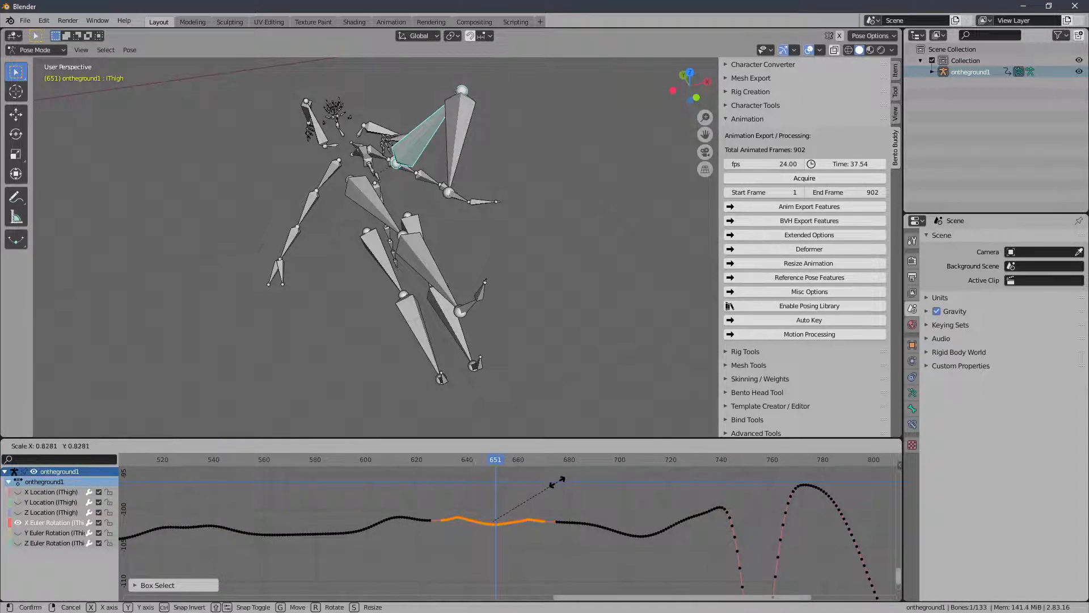
pyautogui.press('y')
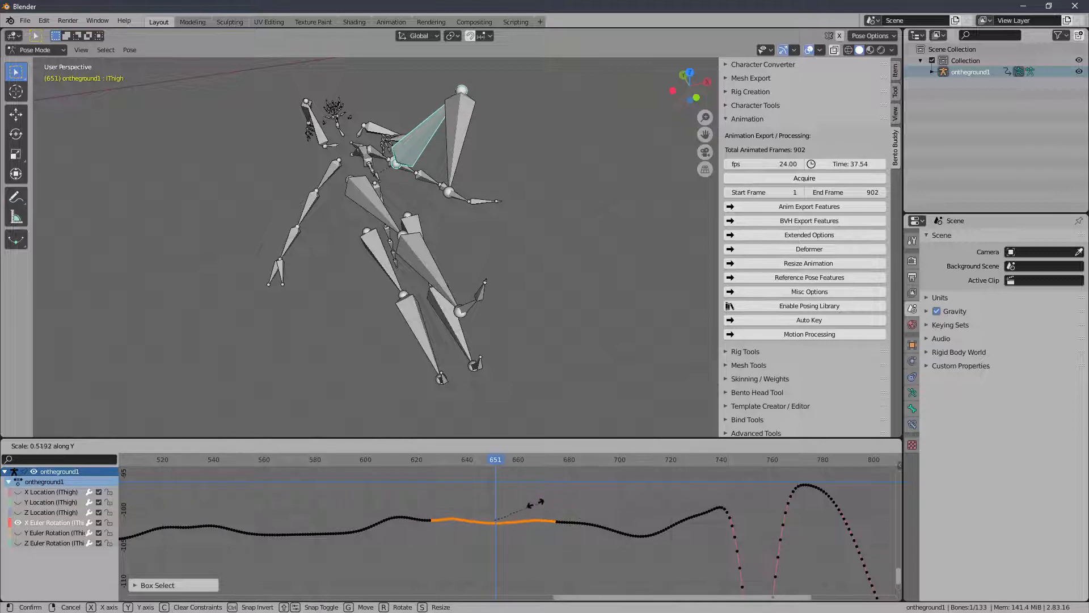
pyautogui.click(512, 504)
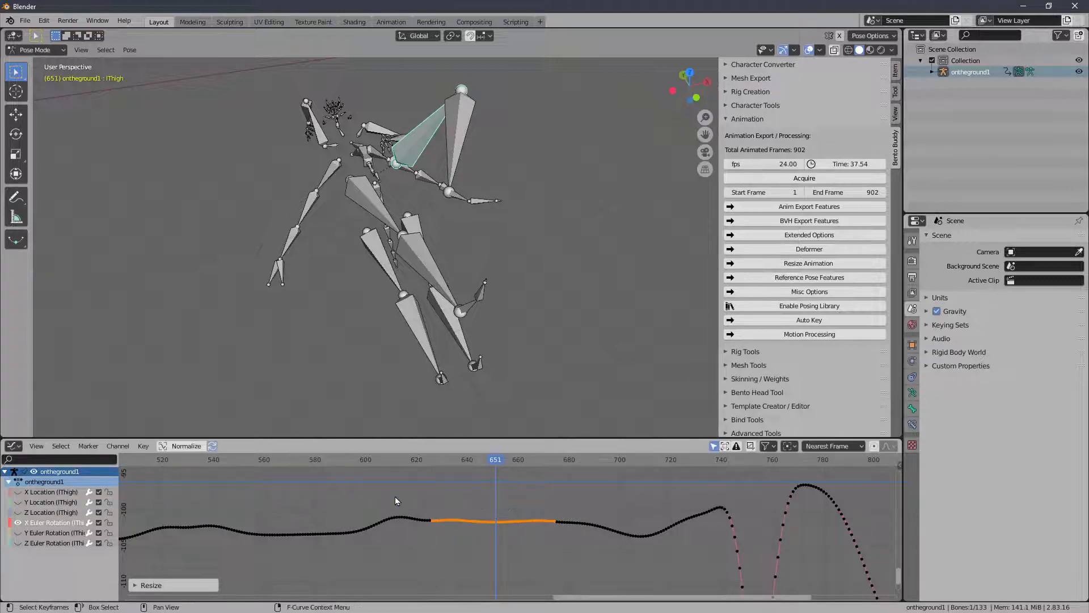
pyautogui.moveTo(360, 503); pyautogui.dragTo(607, 544)
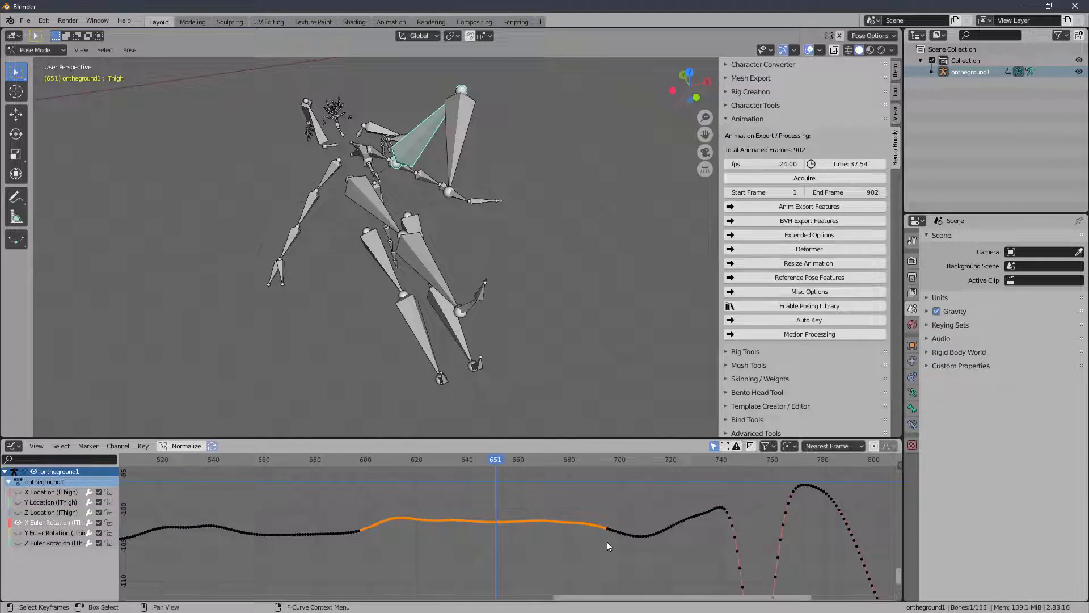
# - Hide the X Euler Rotation curve and show the whole Y Euler Rotation curve instead
pyautogui.click(18, 523)
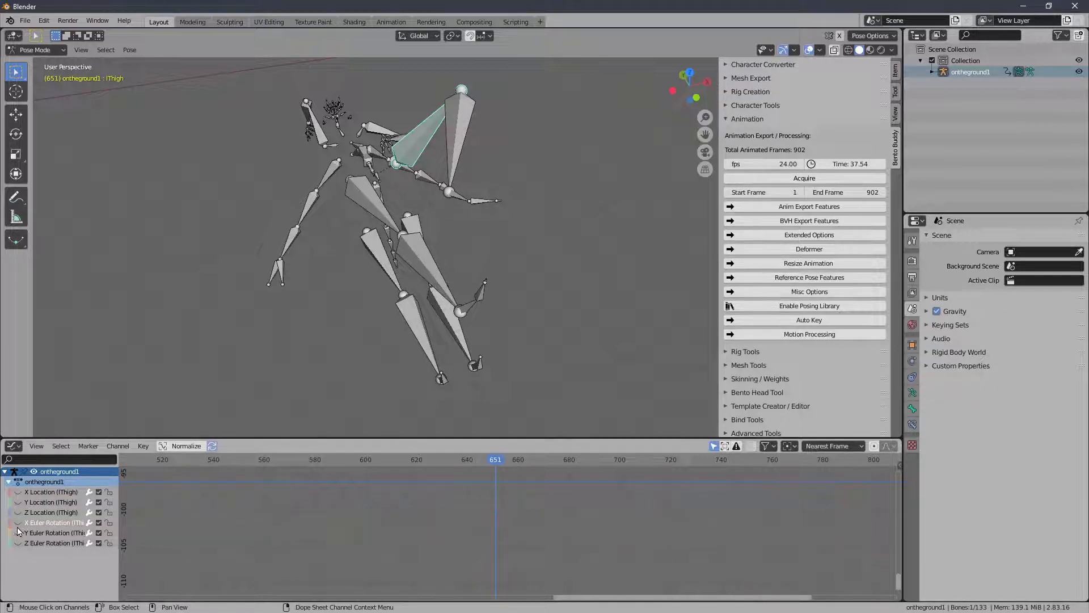
pyautogui.click(17, 533)
pyautogui.keyDown('ctrl'); pyautogui.moveTo(437, 536); pyautogui.dragTo(366, 544, button='middle'); pyautogui.keyUp('ctrl')
pyautogui.press('Home')
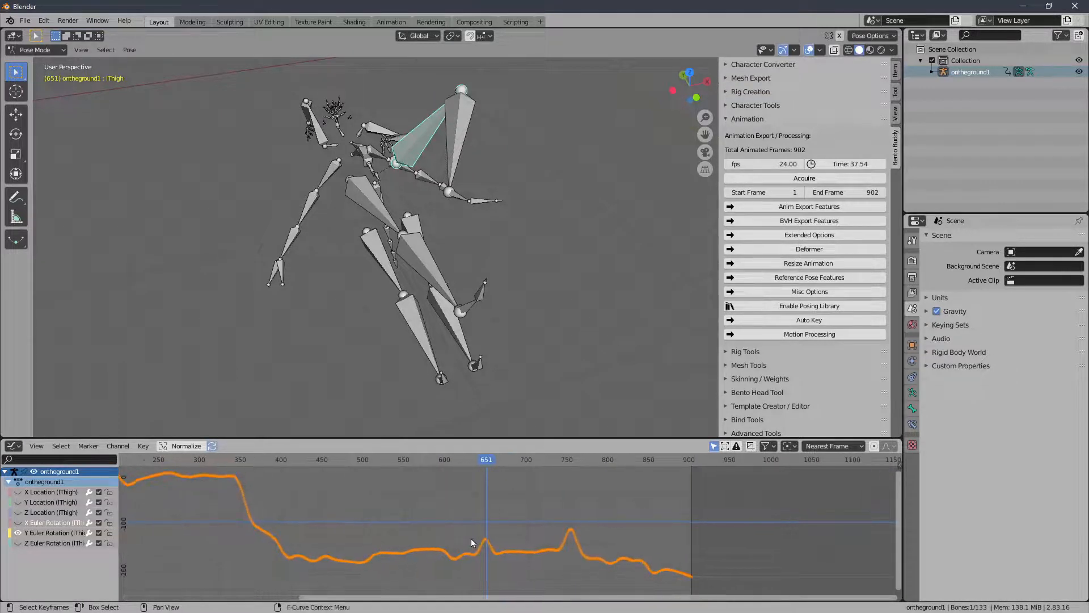
# - Apply Smooth Keys repeatedly to the Y Euler Rotation bump between about frames 634 and 664, with the playhead at frame 649
pyautogui.keyDown('ctrl'); pyautogui.moveTo(471, 543); pyautogui.dragTo(475, 491, button='middle'); pyautogui.keyUp('ctrl')
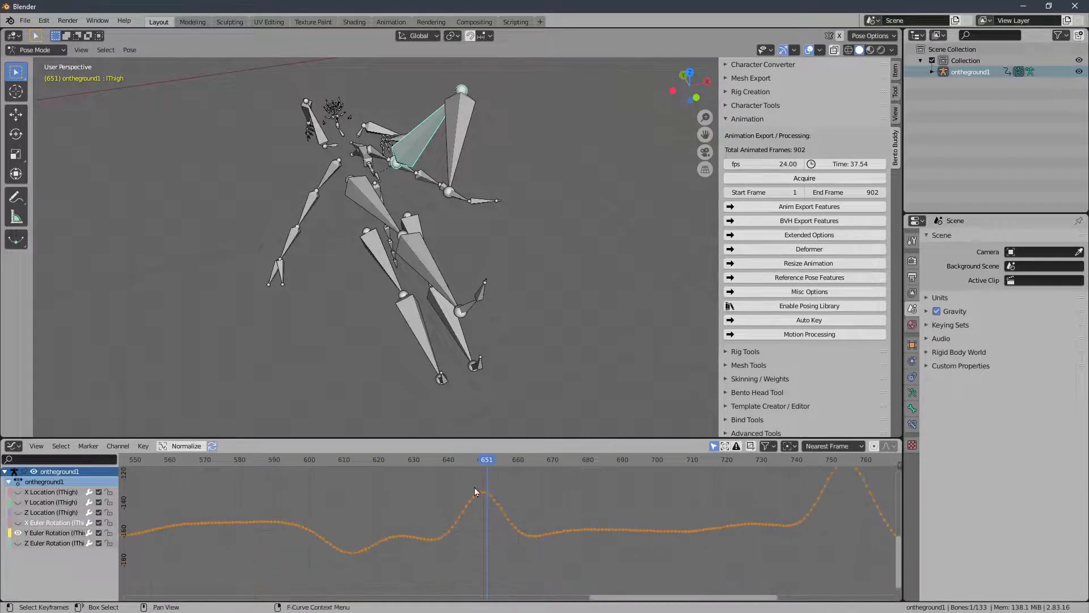
pyautogui.click(475, 491)
pyautogui.moveTo(427, 481); pyautogui.dragTo(538, 557)
pyautogui.click(484, 460)
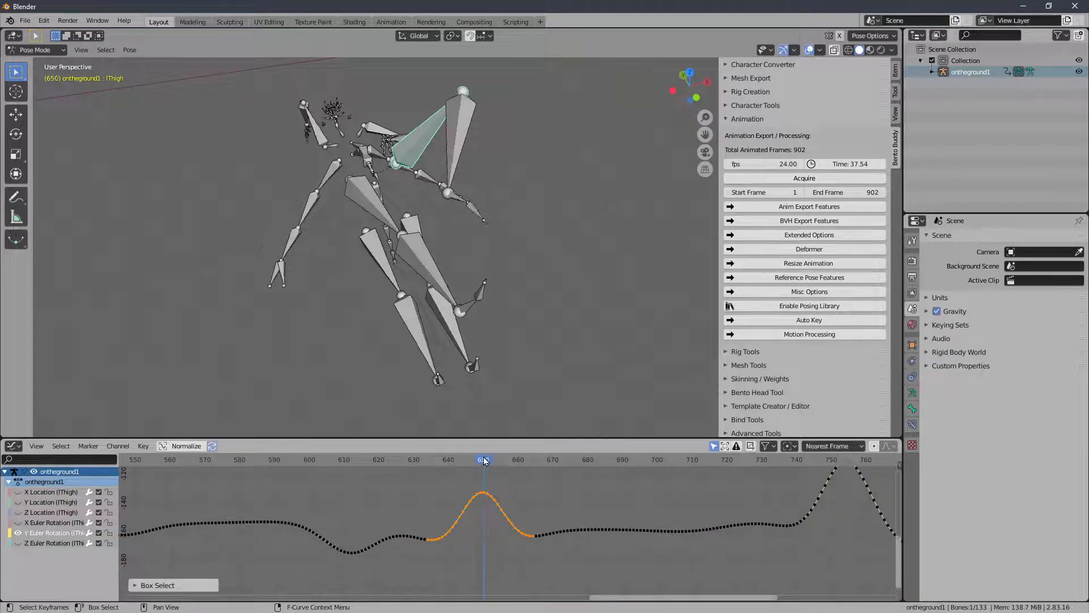
pyautogui.moveTo(485, 460)
pyautogui.mouseDown()
pyautogui.moveTo(451, 459)
pyautogui.moveTo(481, 461)
pyautogui.mouseUp()
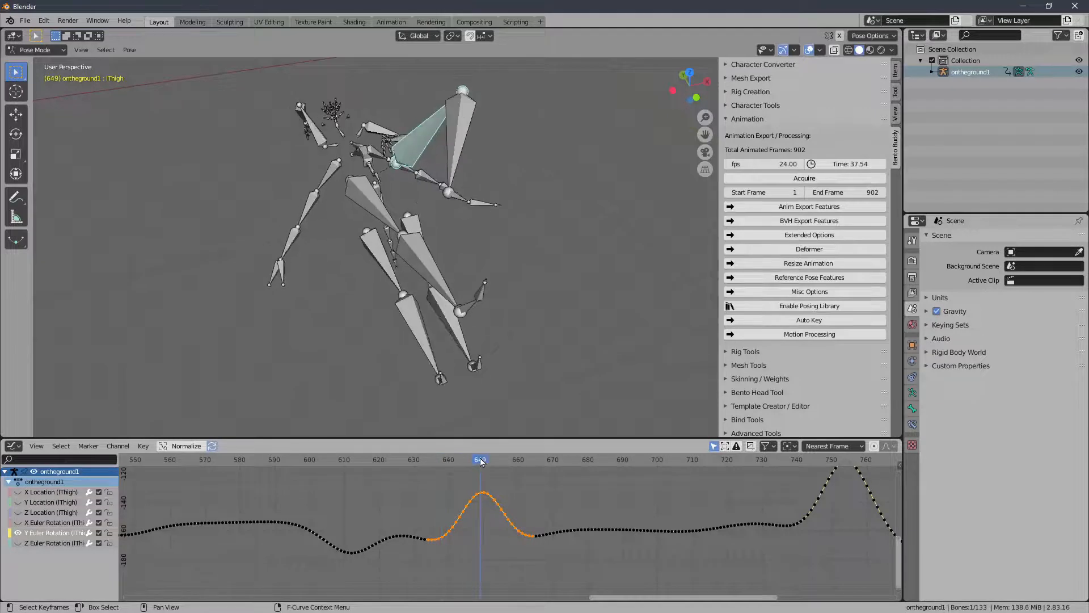
pyautogui.hotkey('alt', 'o')
pyautogui.hotkey('alt', 'o')
pyautogui.hotkey('alt', 'o')
pyautogui.hotkey('alt', 'o')
pyautogui.hotkey('alt', 'o')
pyautogui.hotkey('alt', 'o')
pyautogui.hotkey('alt', 'o')
pyautogui.hotkey('alt', 'o')
pyautogui.hotkey('alt', 'o')
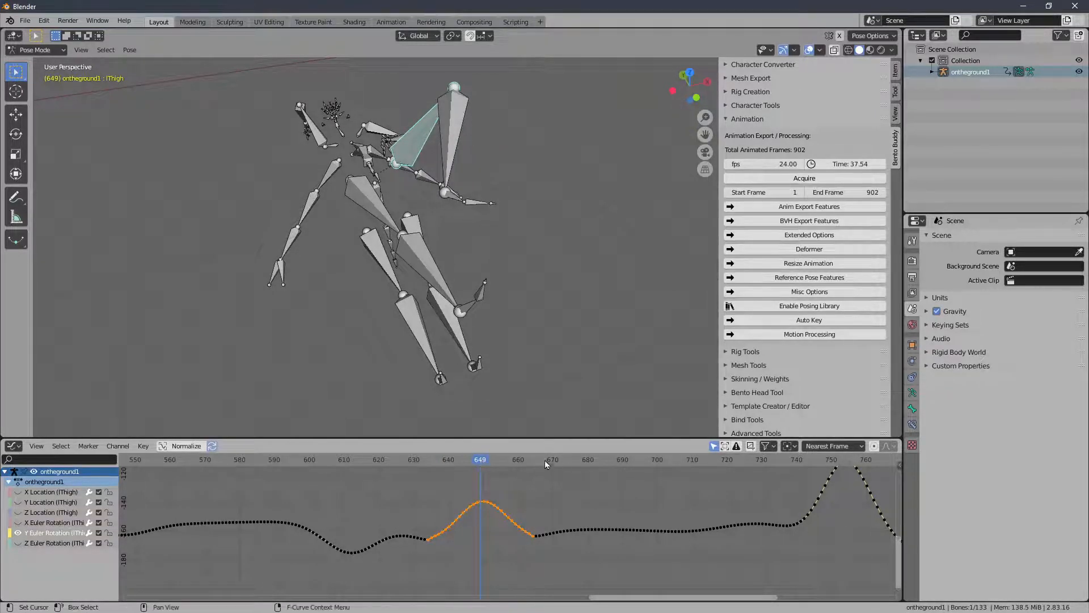
# - Scale the Y Euler Rotation bump near frame 650 vertically to flatten it and lower its keys to meet the neighbouring curve
pyautogui.moveTo(532, 478); pyautogui.dragTo(524, 523, button='middle')
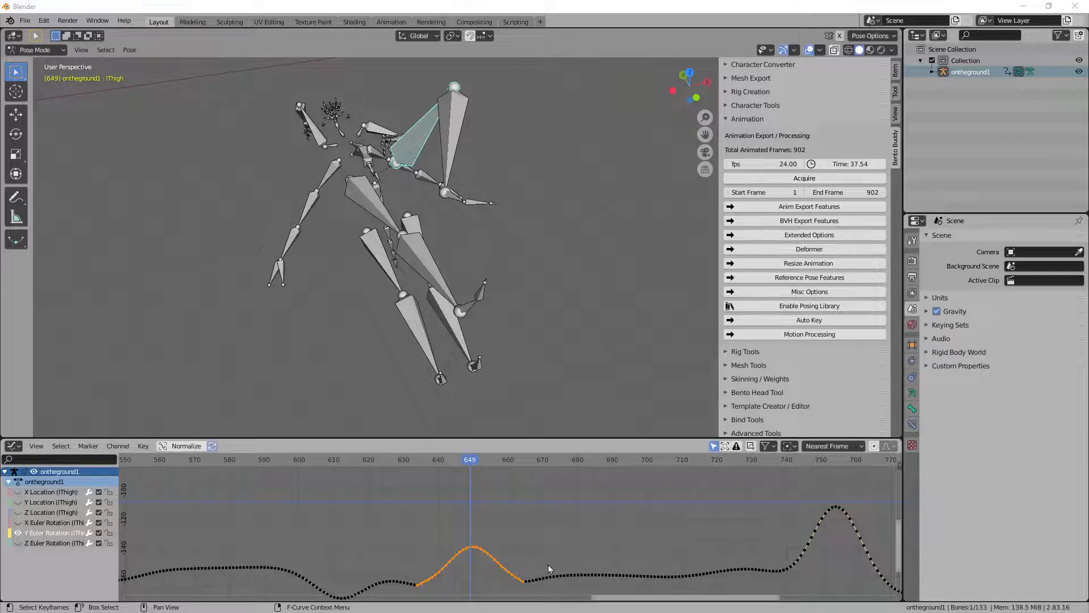
pyautogui.click(530, 577)
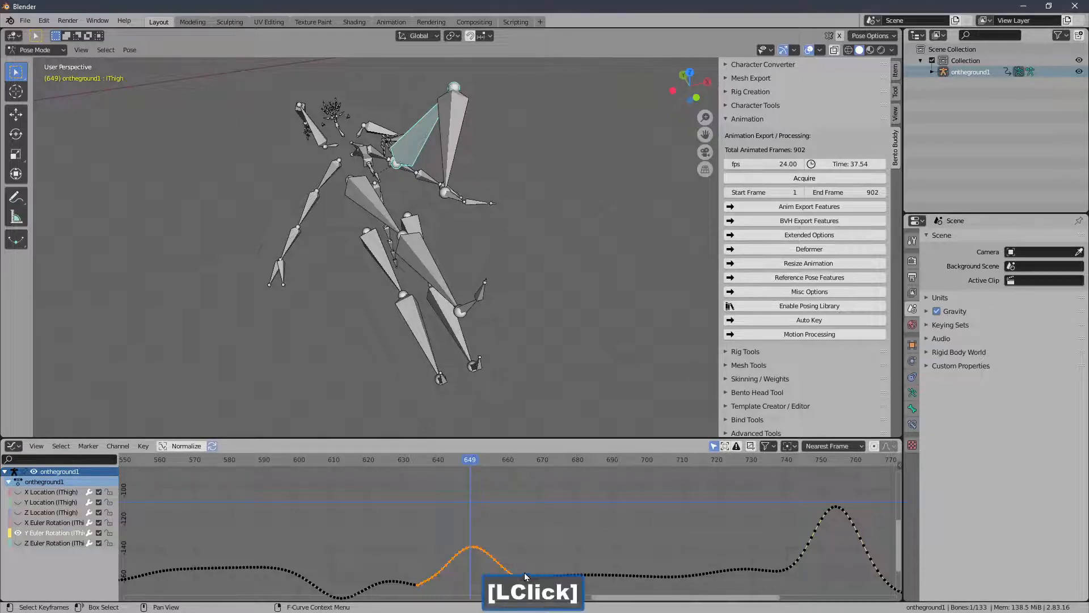
pyautogui.moveTo(512, 585)
pyautogui.mouseDown()
pyautogui.moveTo(693, 558)
pyautogui.moveTo(748, 485)
pyautogui.moveTo(697, 377)
pyautogui.mouseUp()
pyautogui.click(550, 487)
pyautogui.press('s')
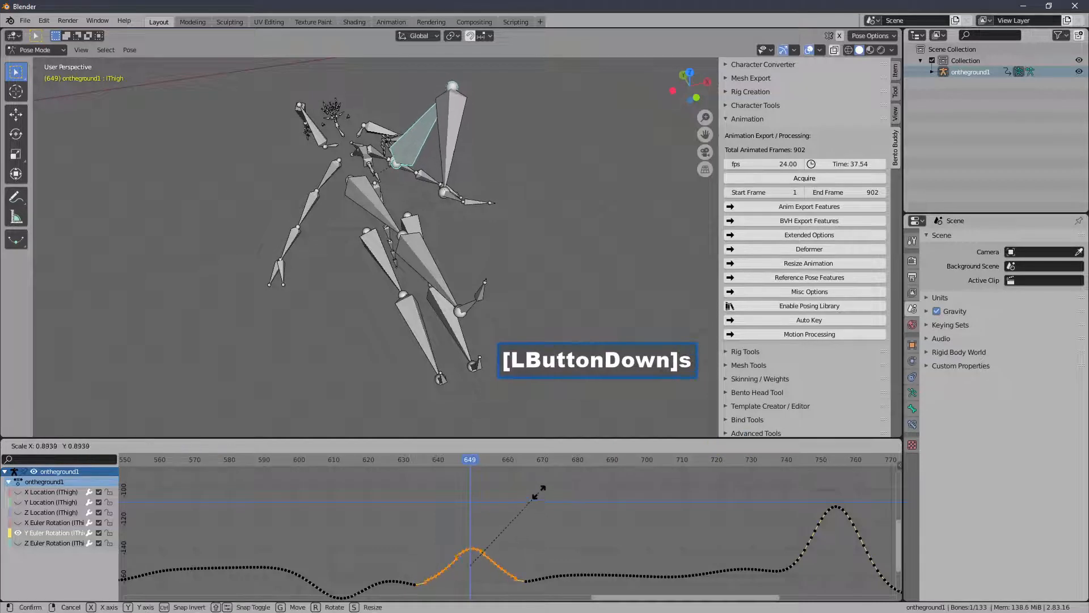
pyautogui.press('y')
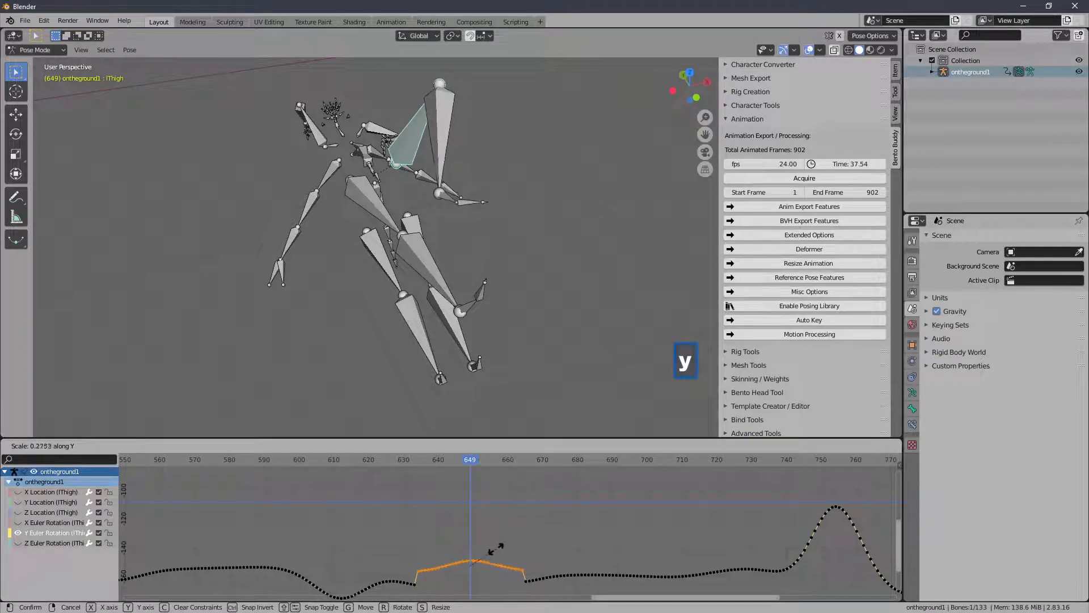
pyautogui.click(484, 559)
pyautogui.keyDown('shift'); pyautogui.moveTo(485, 559); pyautogui.dragTo(510, 471, button='middle'); pyautogui.keyUp('shift')
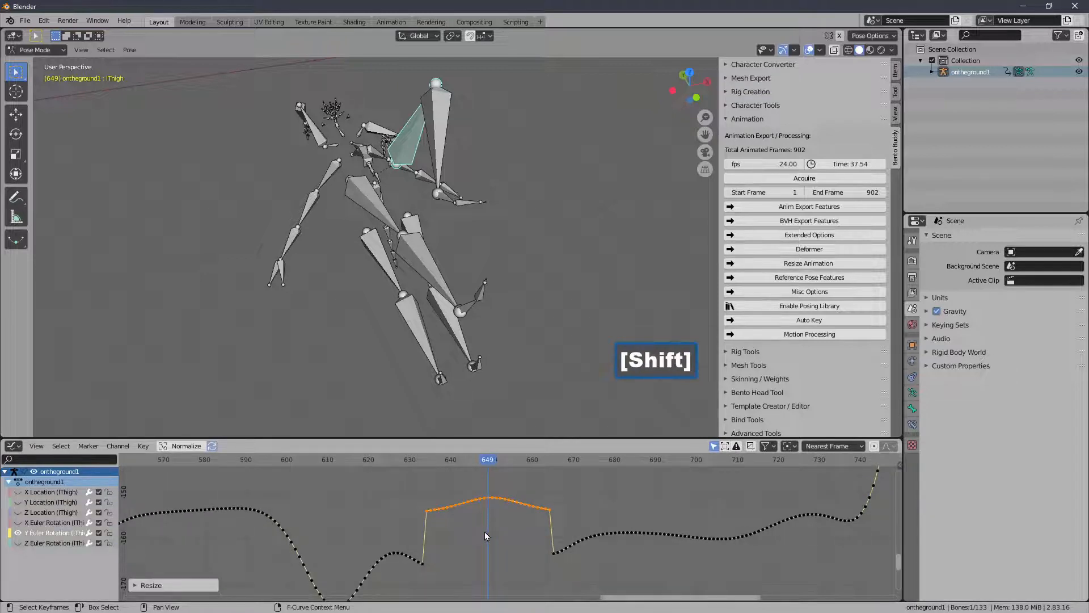
pyautogui.press('g')
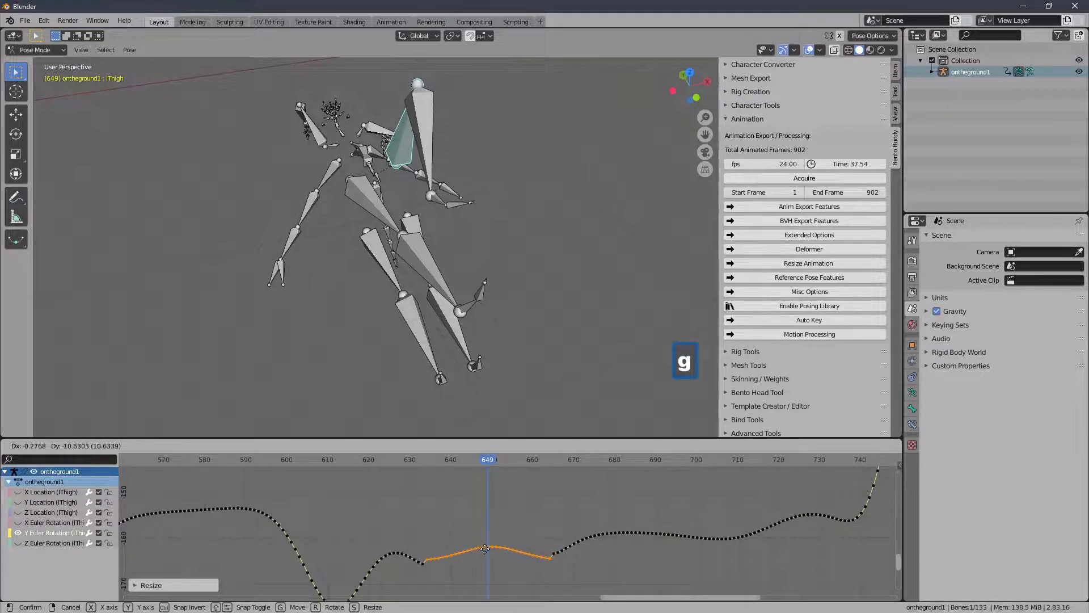
pyautogui.click(484, 548)
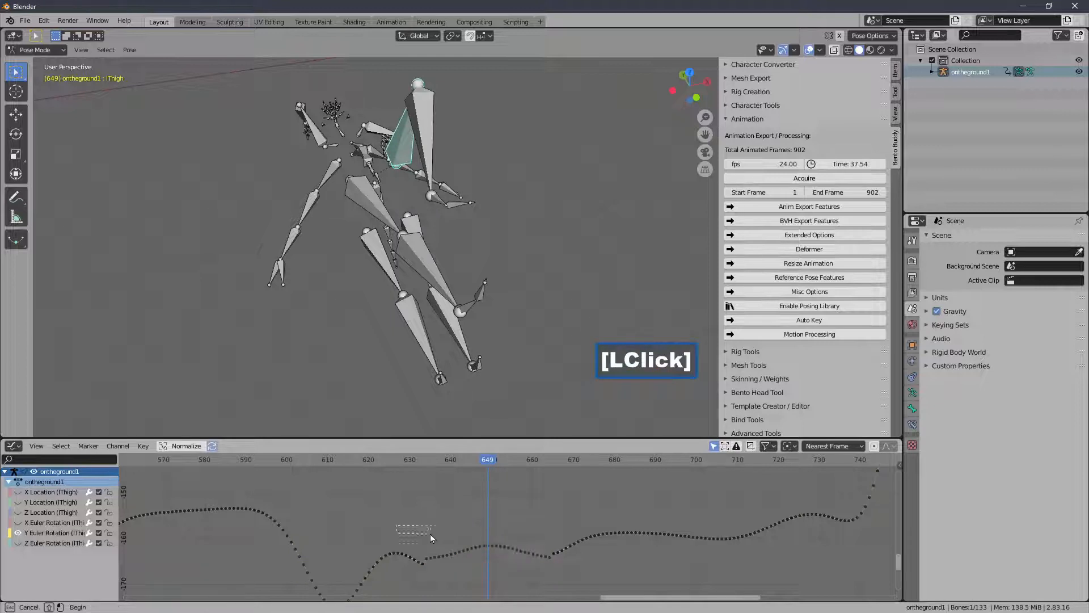
# - Apply Smooth Keys three times to the Y Euler Rotation keys from about frame 627 to 667 to blend the joins
pyautogui.moveTo(392, 528); pyautogui.dragTo(559, 577)
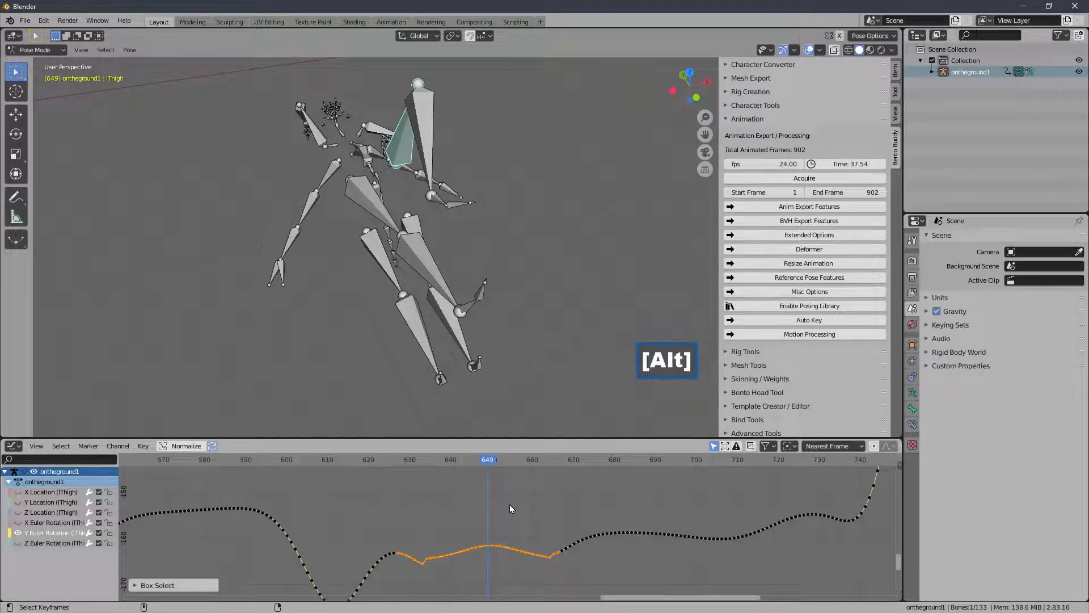
pyautogui.hotkey('alt', 'o')
pyautogui.hotkey('alt', 'o')
pyautogui.hotkey('alt', 'o')
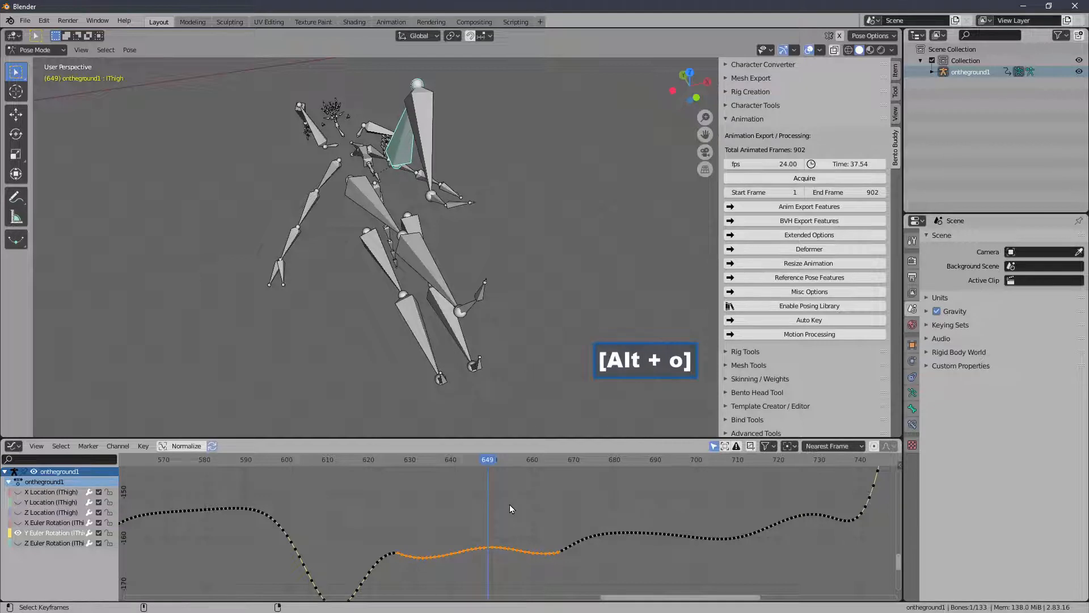
pyautogui.moveTo(488, 460)
pyautogui.mouseDown()
pyautogui.moveTo(332, 462)
pyautogui.moveTo(543, 465)
pyautogui.moveTo(489, 480)
pyautogui.mouseUp()
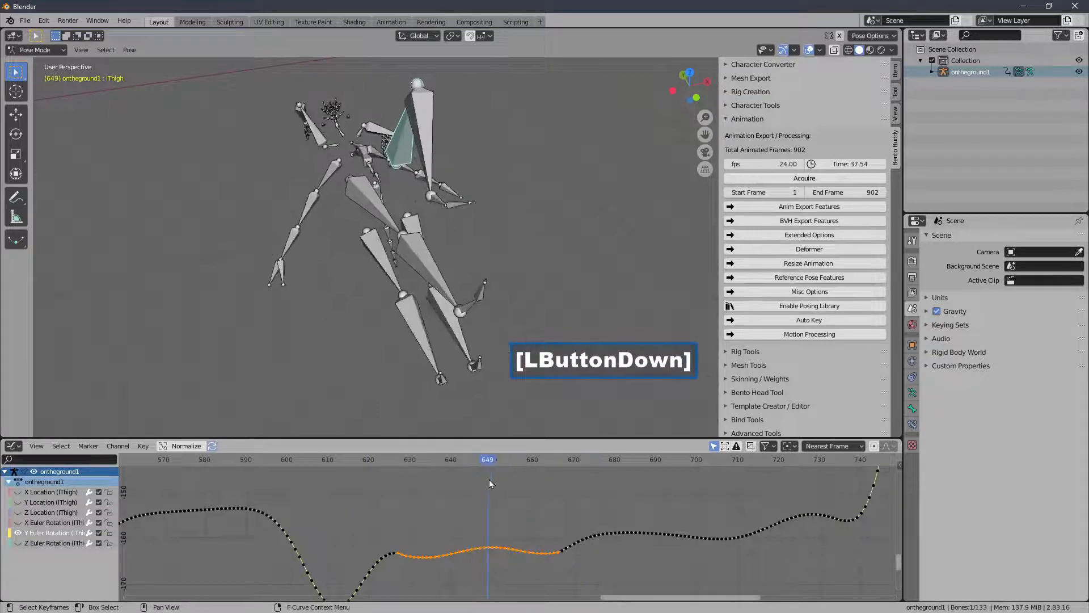
# - Hide the Y Euler Rotation curve and show the whole Z Euler Rotation curve instead
pyautogui.keyDown('ctrl'); pyautogui.moveTo(488, 481); pyautogui.dragTo(334, 489, button='middle'); pyautogui.keyUp('ctrl')
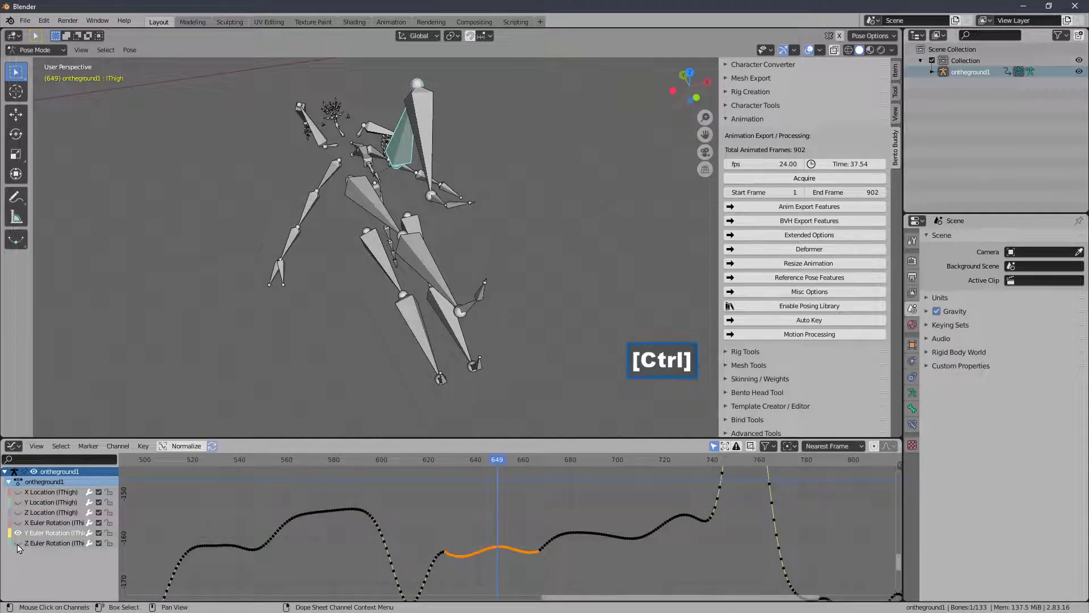
pyautogui.click(18, 544)
pyautogui.doubleClick(342, 543)
pyautogui.keyDown('ctrl'); pyautogui.moveTo(400, 527); pyautogui.dragTo(482, 553, button='middle'); pyautogui.keyUp('ctrl')
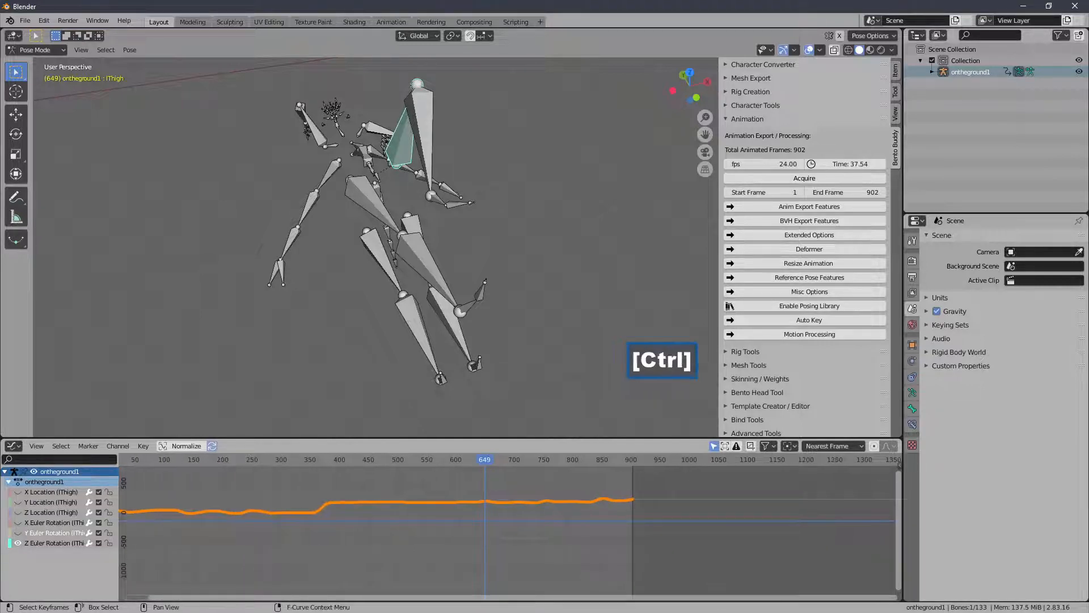